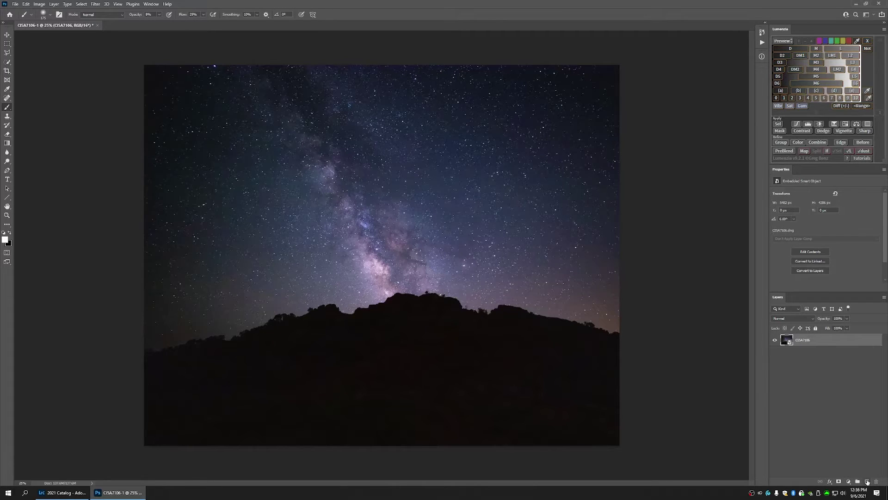
- Add an empty layer named Dodge above the photo and set its blend mode to Soft Light
left_click(868, 481)
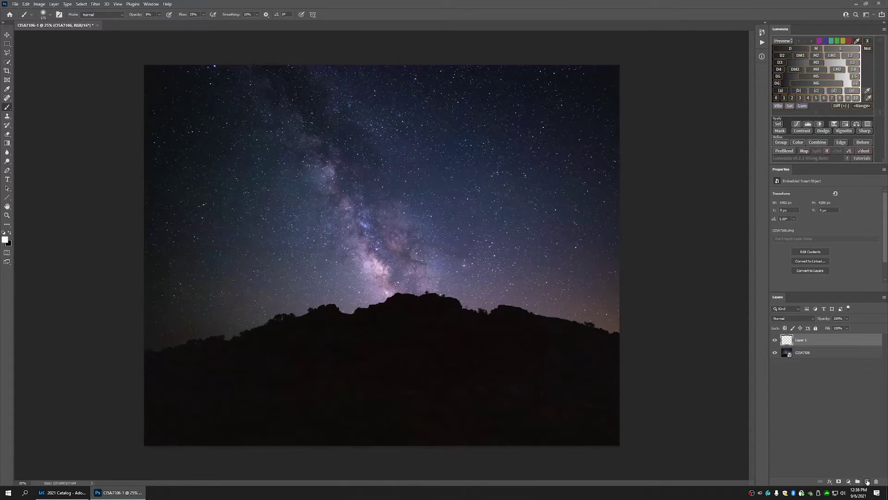
double_click(805, 341)
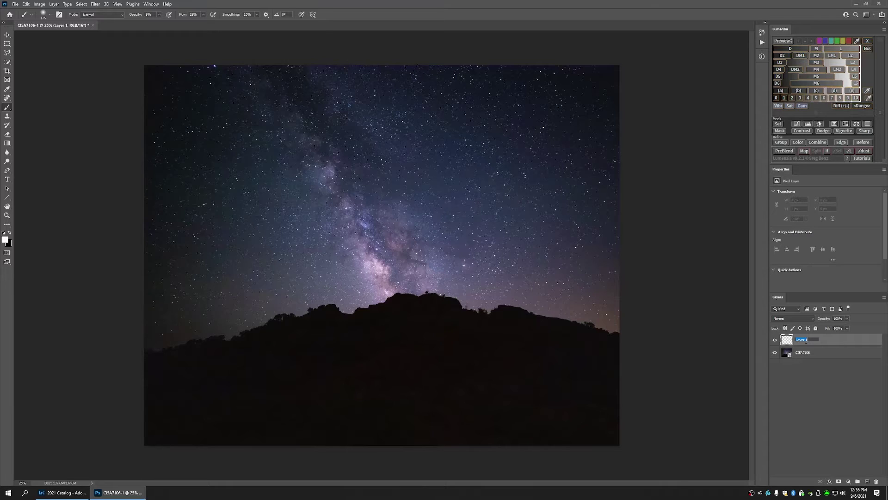
type("Dodge")
key("Return")
left_click(812, 319)
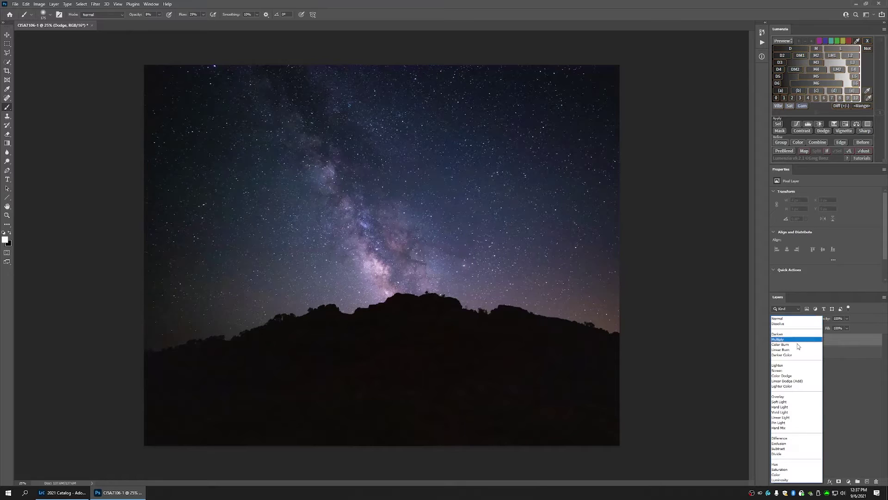
left_click(793, 401)
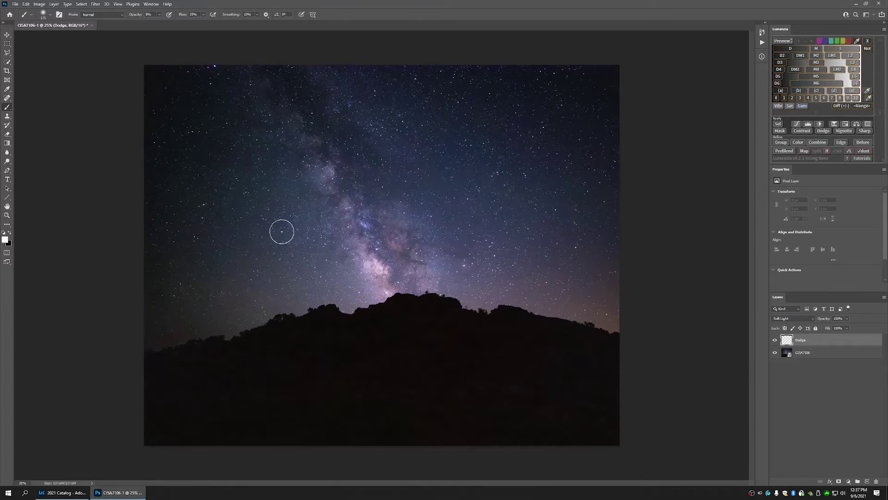
- Zoom to 50% and brighten the Milky Way core and nearby sky with a size-100 brush
left_click(7, 215)
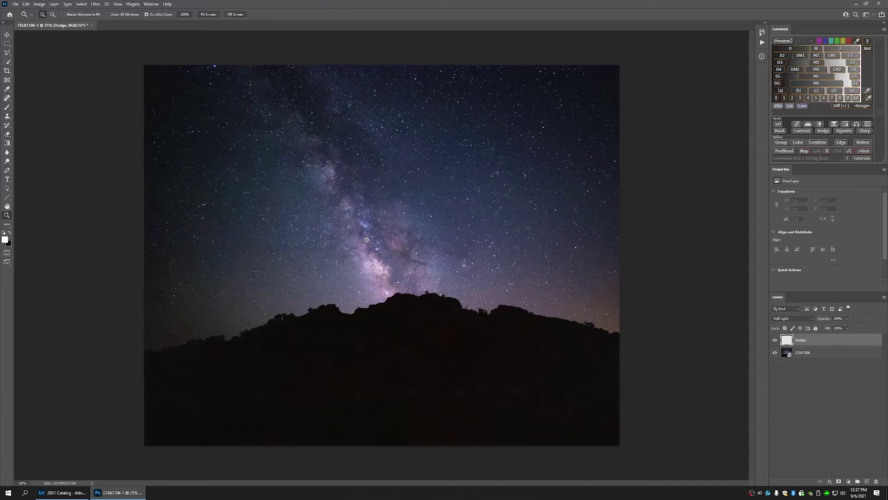
left_click(367, 239)
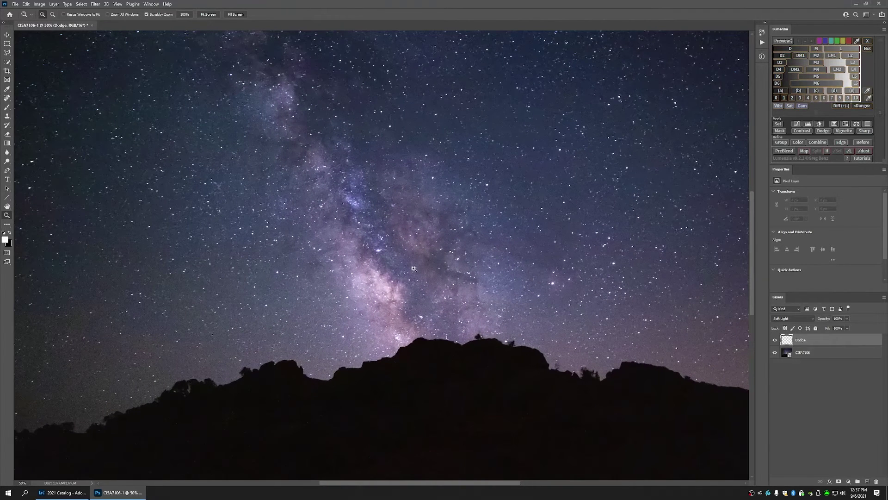
left_click(7, 107)
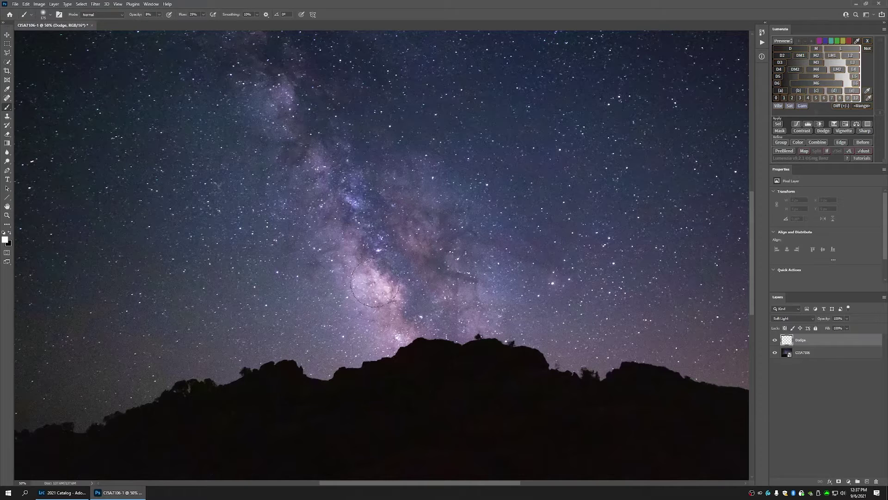
key("bracketleft")
key("bracketleft")
key("bracketleft")
key("bracketleft")
key("bracketleft")
key("bracketleft")
key("bracketleft")
mouse_move(370, 281)
left_mouse_down()
mouse_move(381, 298)
mouse_move(383, 286)
mouse_move(378, 307)
mouse_move(382, 295)
mouse_move(389, 344)
left_mouse_up()
mouse_move(442, 290)
left_mouse_down()
mouse_move(461, 285)
mouse_move(451, 297)
mouse_move(463, 291)
mouse_move(455, 293)
mouse_move(476, 310)
mouse_move(476, 333)
mouse_move(466, 248)
mouse_move(458, 255)
mouse_move(468, 266)
mouse_move(463, 247)
mouse_move(458, 264)
mouse_move(463, 247)
mouse_move(404, 239)
mouse_move(418, 258)
mouse_move(433, 240)
mouse_move(416, 227)
mouse_move(414, 252)
mouse_move(431, 224)
mouse_move(419, 225)
mouse_move(396, 193)
mouse_move(424, 211)
mouse_move(426, 163)
mouse_move(421, 184)
mouse_move(443, 203)
mouse_move(388, 179)
mouse_move(525, 222)
mouse_move(449, 253)
mouse_move(451, 260)
mouse_move(464, 244)
mouse_move(461, 264)
mouse_move(473, 263)
mouse_move(470, 247)
mouse_move(413, 262)
mouse_move(424, 271)
mouse_move(405, 332)
mouse_move(380, 290)
mouse_move(347, 265)
mouse_move(339, 239)
mouse_move(384, 253)
mouse_move(358, 175)
mouse_move(279, 90)
mouse_move(265, 103)
mouse_move(294, 154)
mouse_move(315, 148)
mouse_move(329, 206)
mouse_move(342, 211)
mouse_move(333, 230)
left_mouse_up()
- Toggle the Dodge layer to compare, then add faint brightening strokes to the upper sky and core
left_click(776, 341)
left_click(775, 341)
left_click(776, 341)
left_click(775, 341)
left_click(776, 342)
left_click(776, 341)
left_click(776, 341)
left_click(776, 341)
mouse_move(501, 224)
left_mouse_down()
mouse_move(492, 313)
mouse_move(500, 327)
mouse_move(474, 332)
left_mouse_up()
mouse_move(259, 58)
left_mouse_down()
mouse_move(231, 41)
mouse_move(259, 68)
mouse_move(242, 78)
mouse_move(276, 90)
mouse_move(264, 85)
mouse_move(263, 95)
mouse_move(295, 76)
mouse_move(295, 54)
mouse_move(316, 80)
mouse_move(276, 126)
mouse_move(299, 133)
mouse_move(295, 152)
mouse_move(322, 151)
mouse_move(294, 182)
mouse_move(329, 176)
mouse_move(319, 186)
mouse_move(453, 198)
mouse_move(344, 178)
mouse_move(360, 176)
mouse_move(361, 203)
left_mouse_up()
mouse_move(348, 239)
left_mouse_down()
mouse_move(321, 260)
mouse_move(332, 276)
mouse_move(360, 286)
mouse_move(359, 272)
mouse_move(360, 295)
left_mouse_up()
- Add another layer above Dodge, set it to Soft Light and name it Dodge color
left_click(867, 482)
left_click(792, 318)
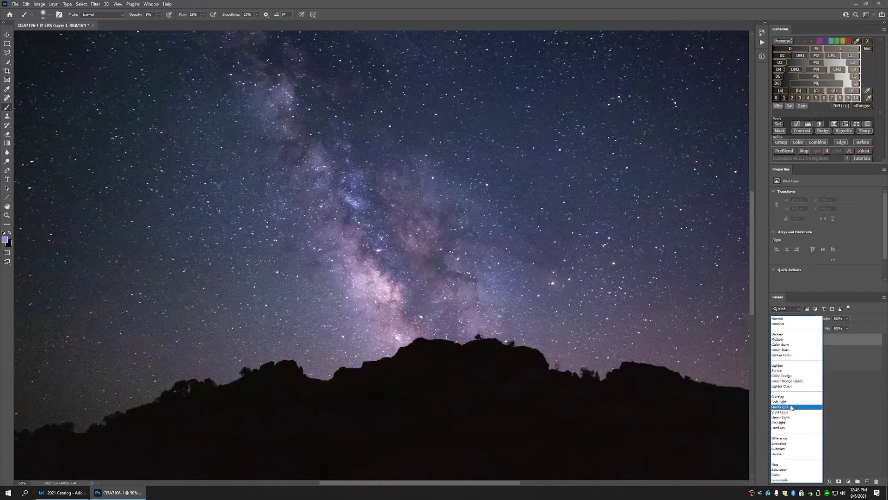
left_click(791, 402)
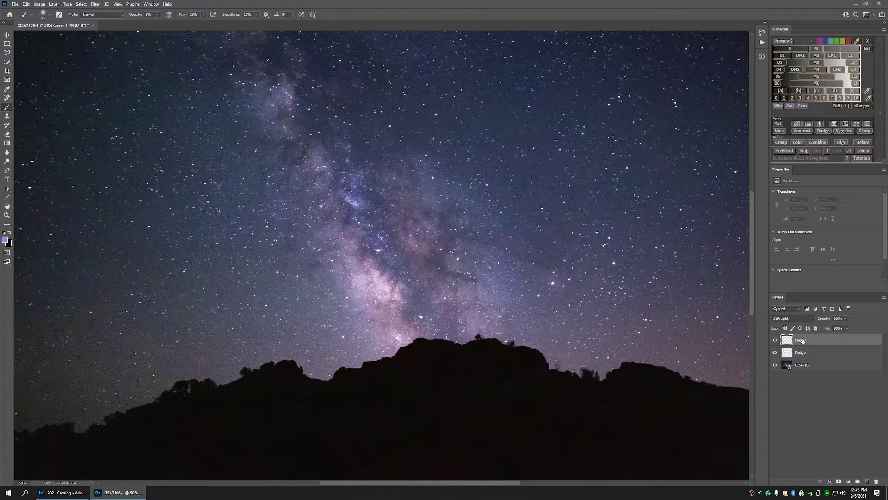
double_click(801, 340)
key("Return")
- Sample a pink-lavender from the Milky Way and lighten it to a soft purple painting colour
left_click(6, 90)
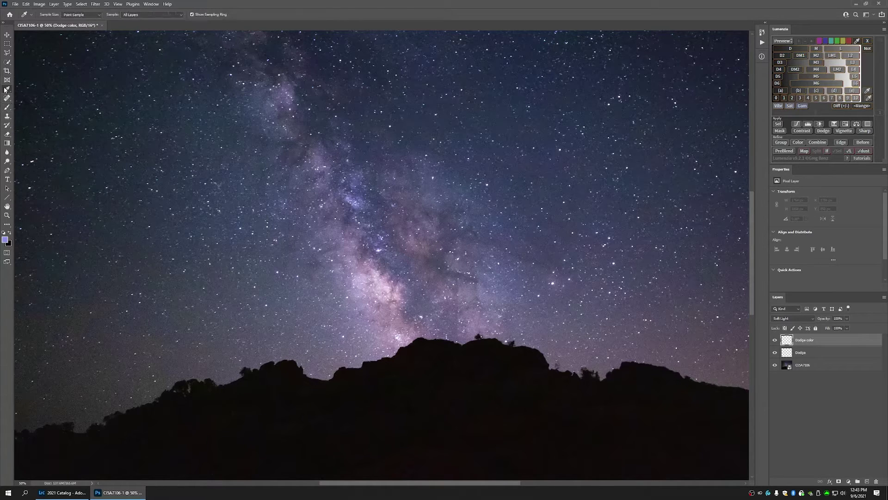
left_click(365, 263)
left_click(6, 240)
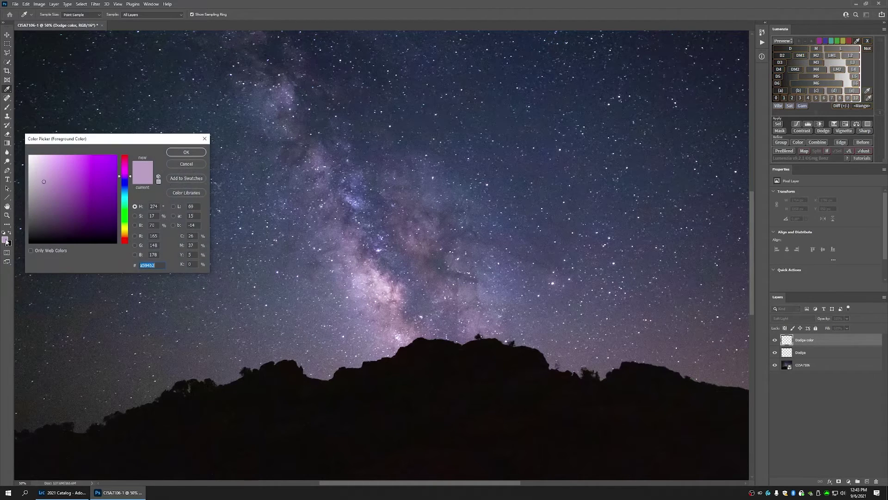
left_click(54, 173)
left_click(51, 167)
left_click(187, 153)
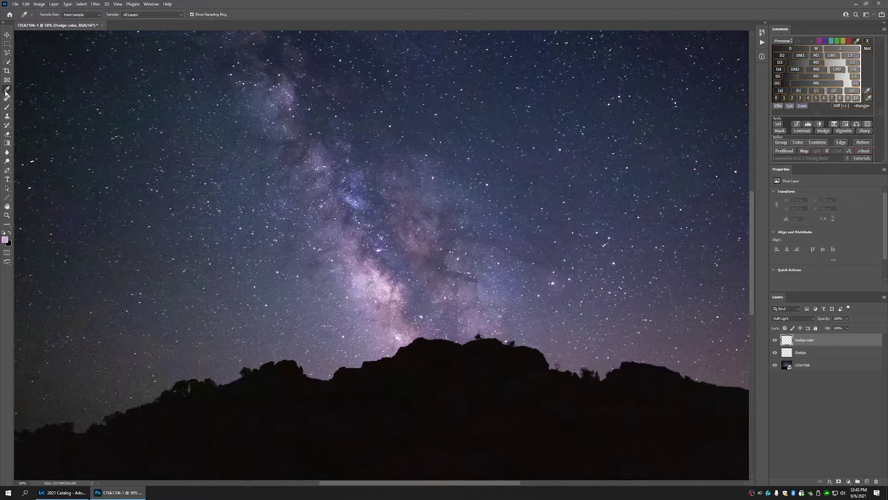
left_click(7, 107)
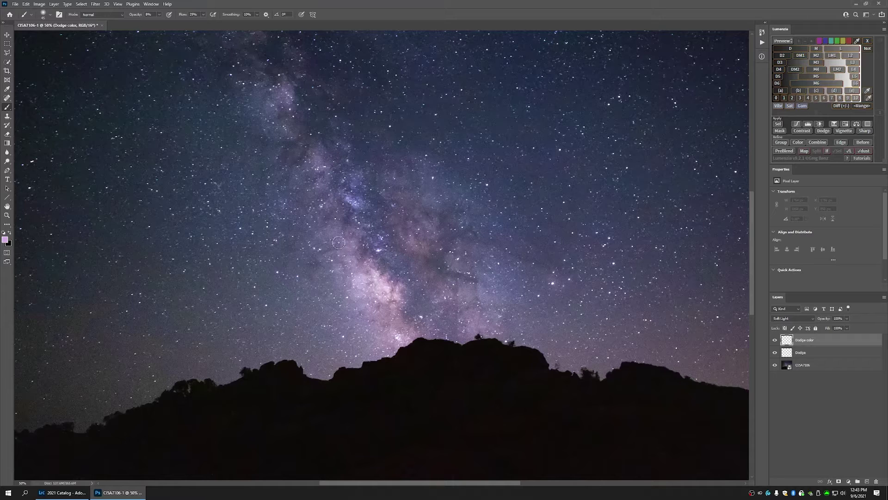
- Paint four light purple strokes along the Milky Way band, extending up-left, on Dodge color
left_click_drag(349, 264, 352, 239)
left_click_drag(366, 276, 375, 345)
mouse_move(428, 330)
left_mouse_down()
mouse_move(457, 320)
mouse_move(447, 309)
mouse_move(465, 317)
mouse_move(461, 333)
left_mouse_up()
mouse_move(377, 250)
left_mouse_down()
mouse_move(331, 229)
mouse_move(340, 214)
mouse_move(324, 196)
mouse_move(326, 174)
mouse_move(316, 180)
mouse_move(270, 102)
mouse_move(295, 139)
mouse_move(287, 100)
left_mouse_up()
left_click(7, 89)
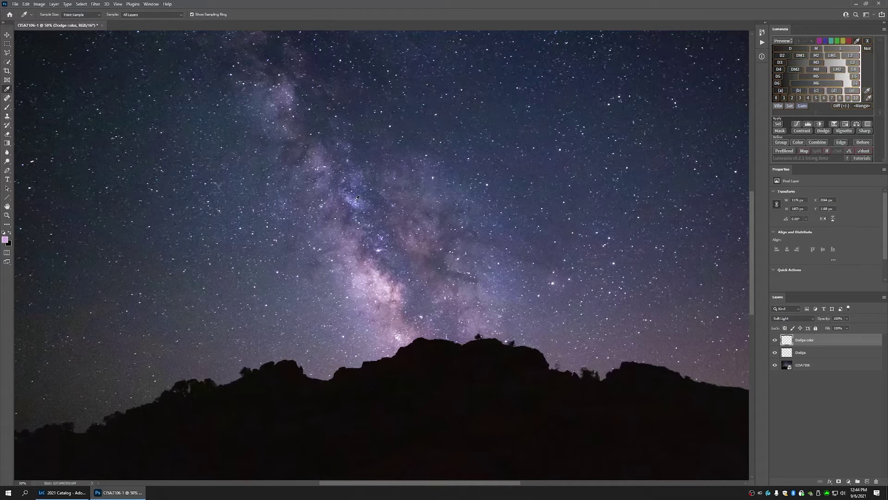
- Switch the painting colour to lighter blue-violet 7e75bf and paint two strokes along the Milky Way
left_click(5, 241)
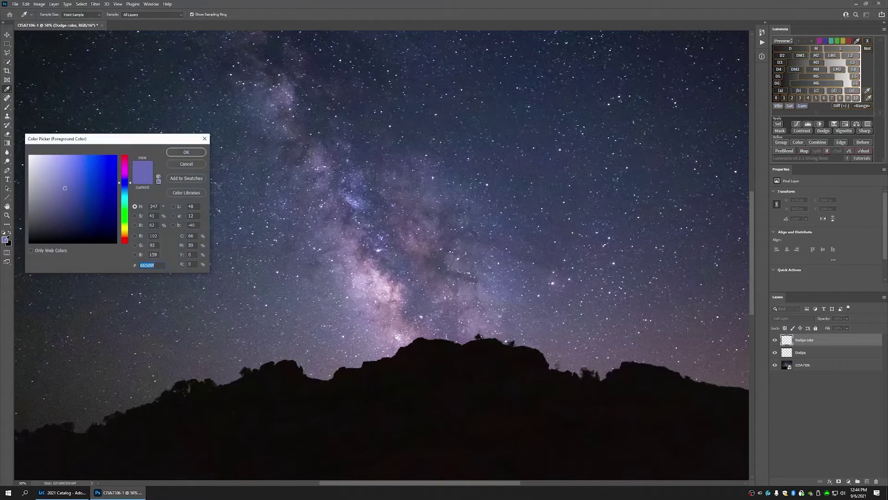
left_click(63, 177)
left_click(186, 152)
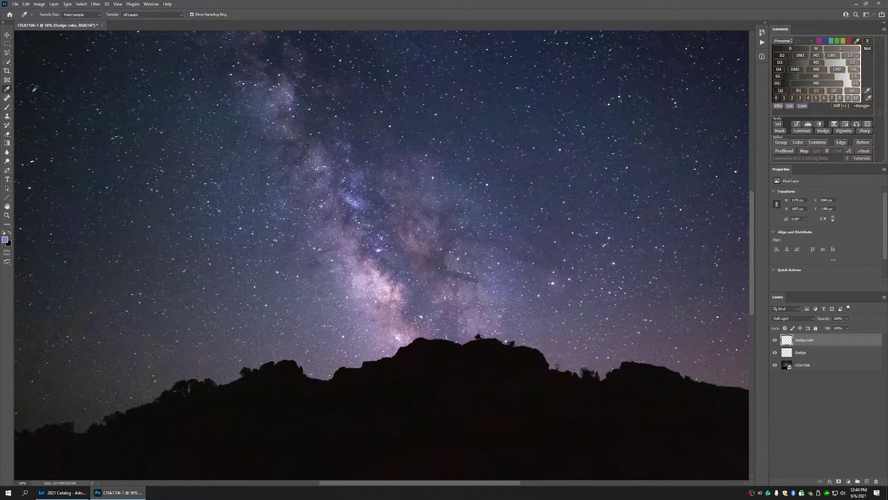
left_click(8, 108)
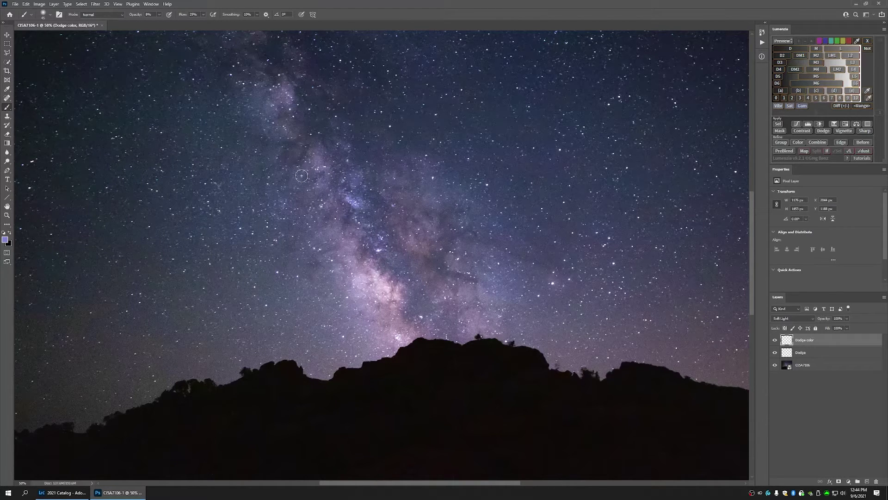
mouse_move(246, 87)
left_mouse_down()
mouse_move(263, 93)
mouse_move(265, 121)
mouse_move(319, 158)
mouse_move(281, 183)
mouse_move(286, 219)
left_mouse_up()
mouse_move(313, 91)
left_mouse_down()
mouse_move(307, 123)
mouse_move(278, 100)
mouse_move(262, 116)
mouse_move(273, 112)
mouse_move(269, 130)
mouse_move(484, 203)
mouse_move(437, 182)
mouse_move(476, 195)
mouse_move(477, 226)
mouse_move(507, 227)
mouse_move(489, 258)
mouse_move(521, 273)
mouse_move(507, 284)
mouse_move(485, 279)
mouse_move(528, 296)
left_mouse_up()
- Pick a light peach (e2cbb4) from the orange hue range as the foreground colour
left_click(7, 90)
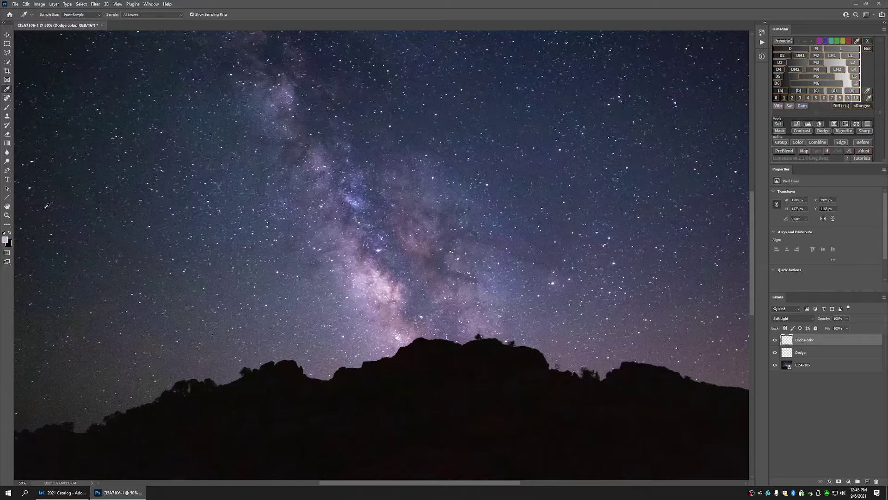
left_click(5, 240)
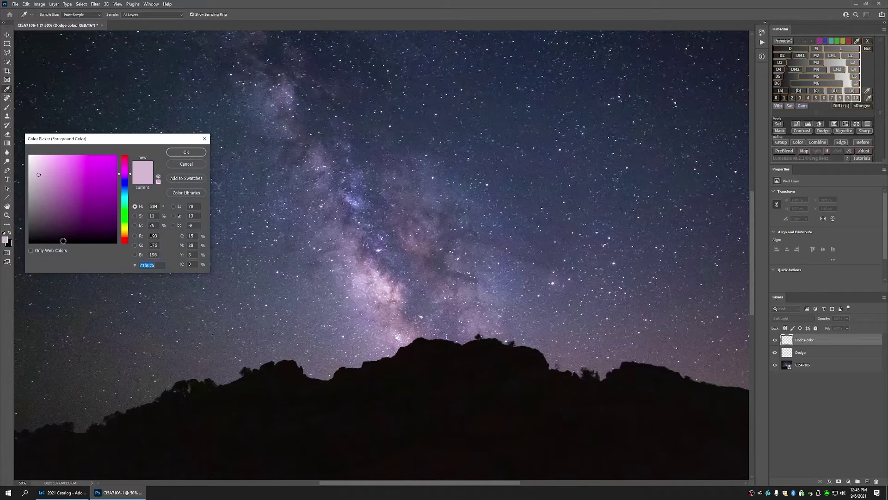
left_click(125, 236)
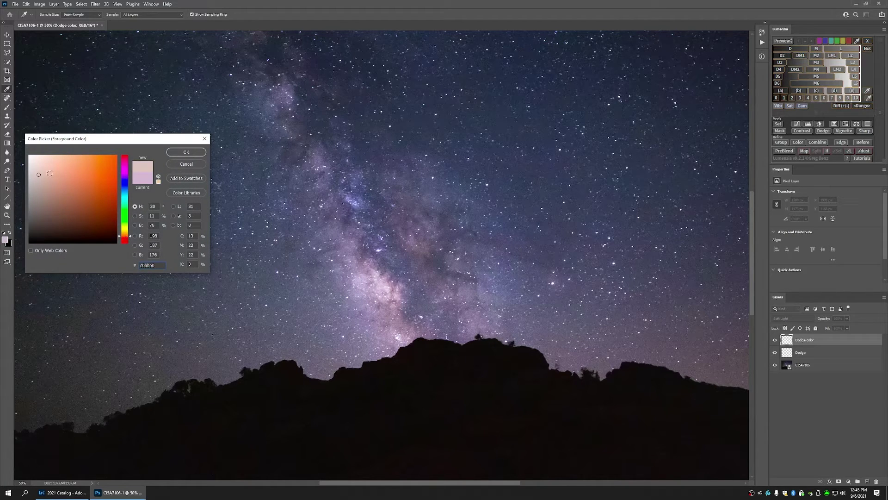
left_click(46, 165)
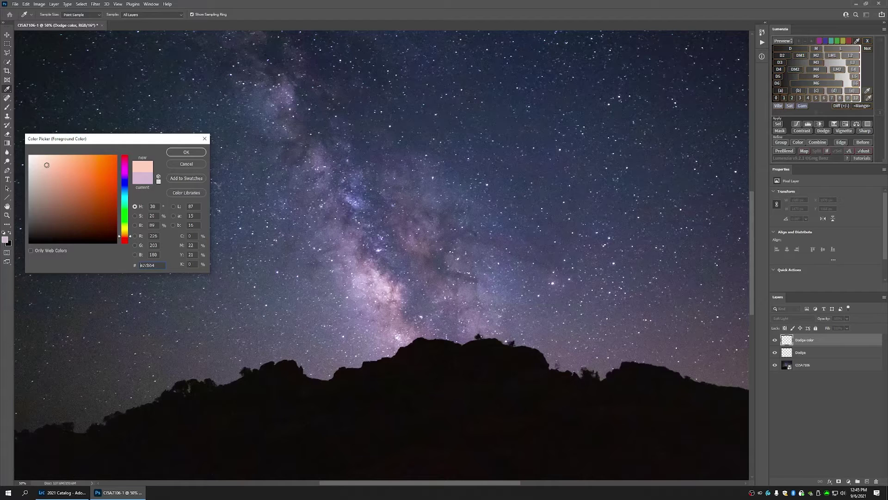
left_click(177, 153)
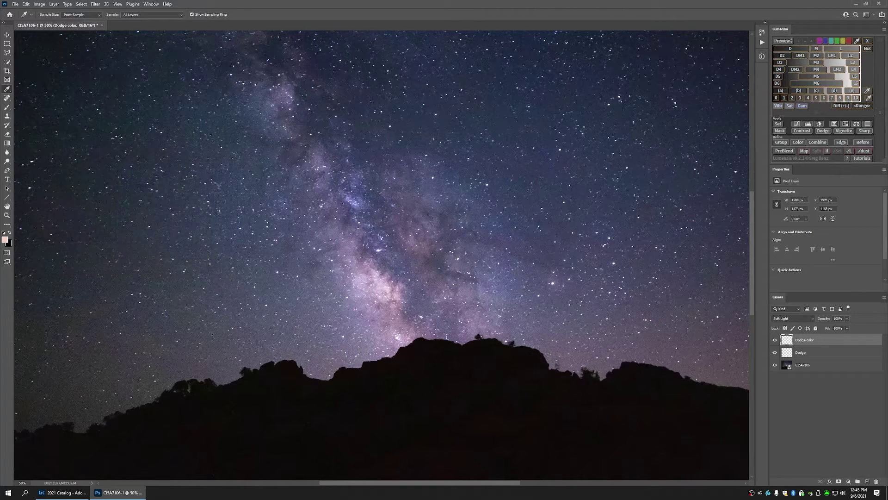
left_click(7, 107)
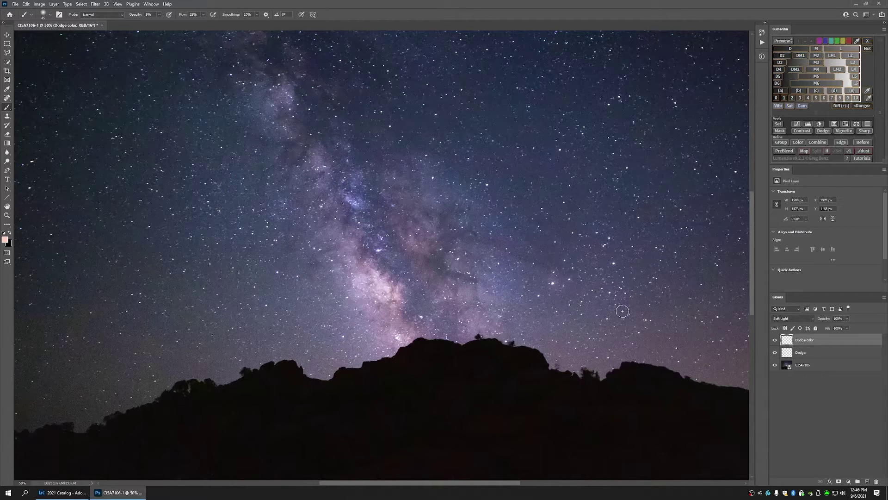
- Add a new top layer named Burn and set it to Soft Light blending
left_click(867, 481)
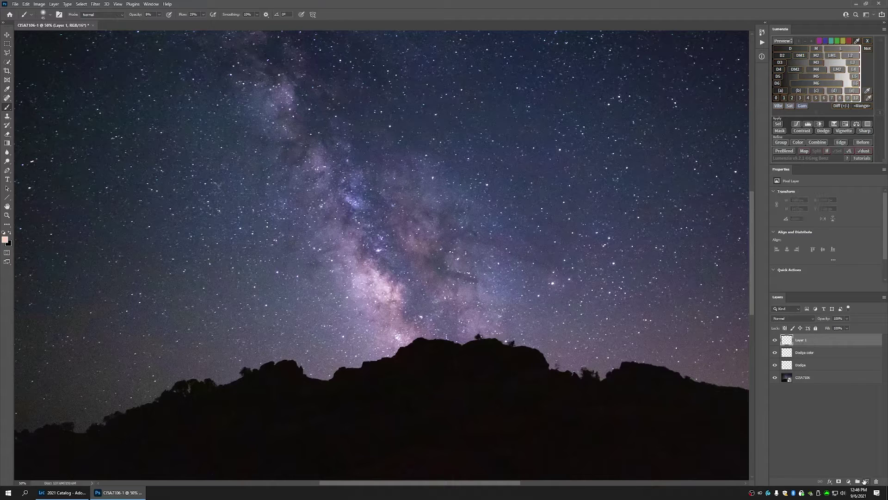
double_click(803, 340)
key("Return")
left_click(792, 320)
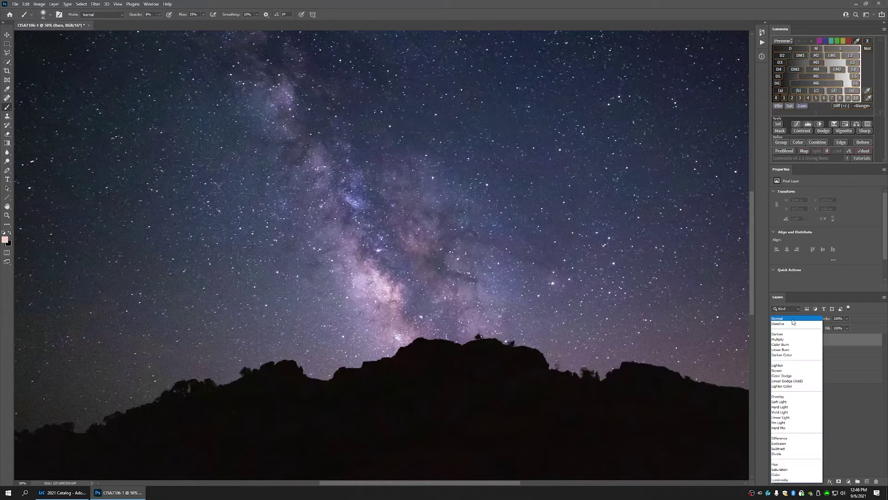
left_click(791, 402)
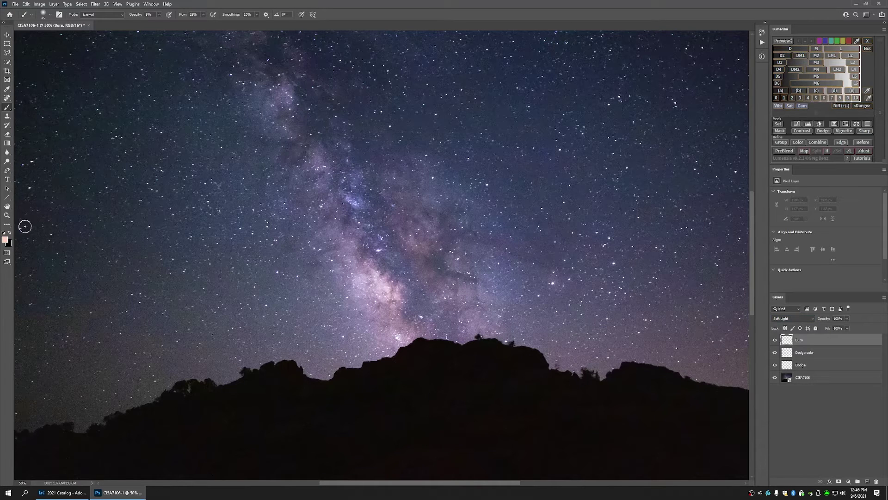
- Swap the colour swatches so black becomes the painting colour
left_click(8, 245)
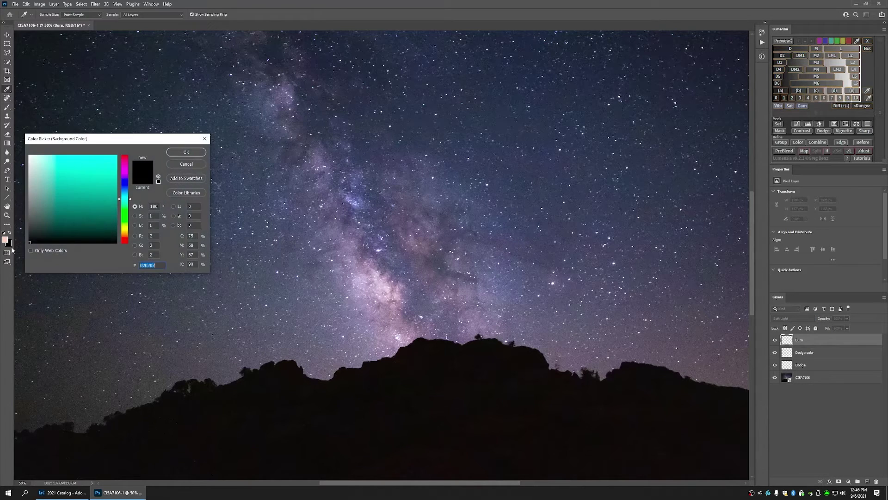
left_click(187, 153)
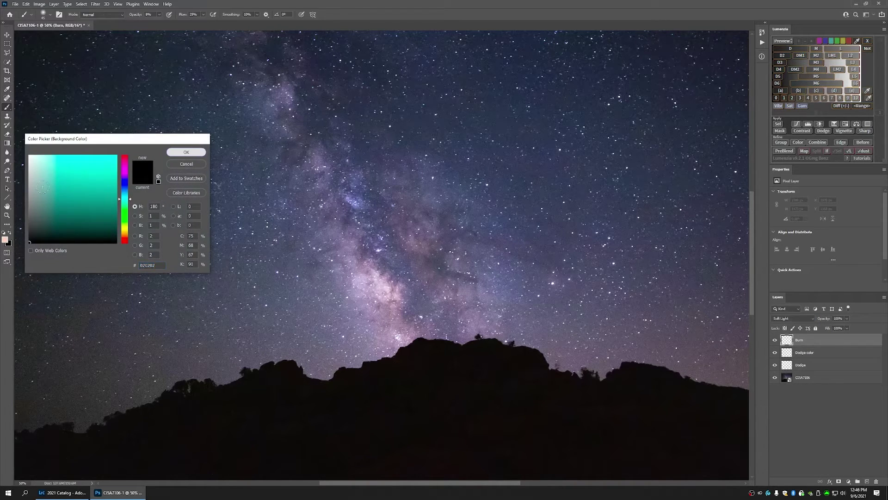
left_click(10, 232)
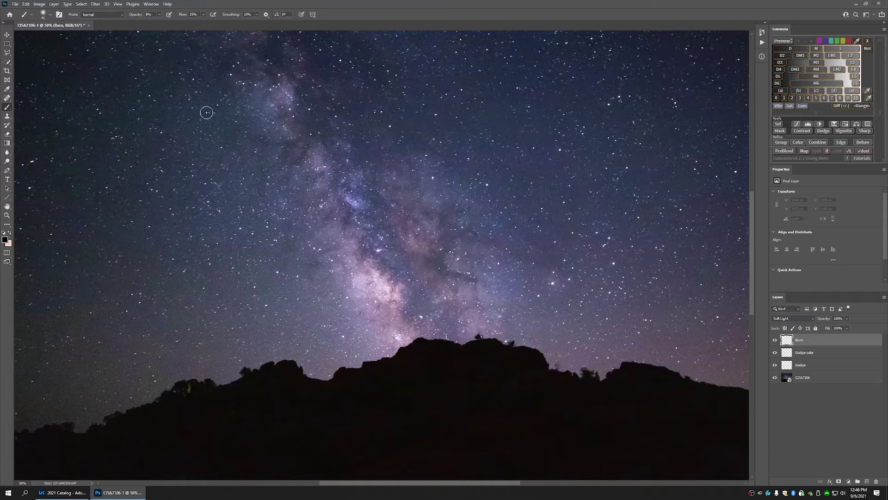
- Paint three faint black strokes over the upper sky on Burn, toggling the layer to compare
mouse_move(305, 89)
left_mouse_down()
mouse_move(337, 138)
mouse_move(330, 144)
mouse_move(369, 139)
mouse_move(357, 160)
mouse_move(366, 111)
mouse_move(359, 117)
mouse_move(348, 96)
left_mouse_up()
mouse_move(274, 38)
left_mouse_down()
mouse_move(471, 174)
mouse_move(449, 230)
mouse_move(464, 208)
mouse_move(441, 228)
mouse_move(447, 246)
mouse_move(435, 261)
mouse_move(411, 257)
mouse_move(441, 267)
mouse_move(429, 293)
mouse_move(445, 268)
mouse_move(473, 282)
mouse_move(460, 229)
mouse_move(551, 268)
mouse_move(476, 218)
mouse_move(448, 211)
mouse_move(514, 220)
mouse_move(351, 289)
mouse_move(367, 249)
mouse_move(365, 260)
mouse_move(383, 260)
mouse_move(415, 285)
mouse_move(412, 310)
mouse_move(428, 293)
mouse_move(422, 309)
mouse_move(452, 309)
mouse_move(450, 340)
mouse_move(344, 178)
left_mouse_up()
mouse_move(311, 137)
left_mouse_down()
mouse_move(298, 143)
mouse_move(333, 190)
left_mouse_up()
left_click(775, 340)
left_click(775, 341)
left_click(775, 341)
left_click(775, 340)
left_click(775, 341)
left_click(775, 341)
- Add a new layer above Burn named Overlay with Overlay blend mode
left_click(867, 482)
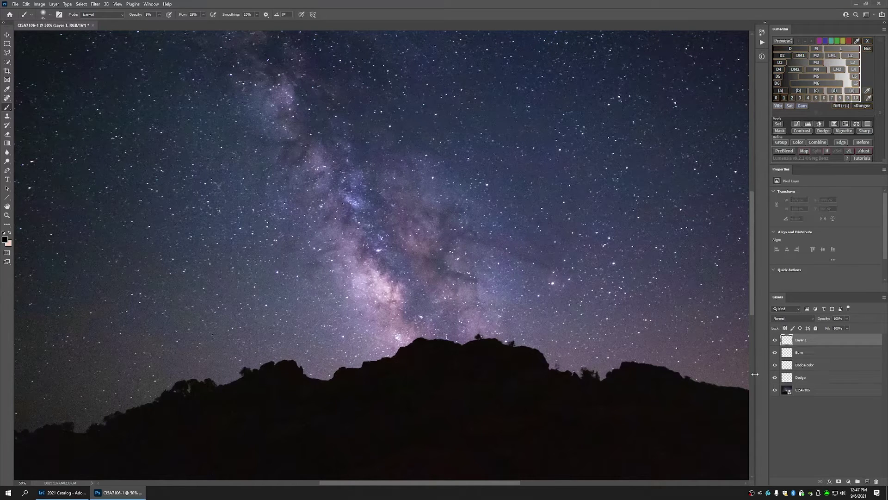
left_click(798, 320)
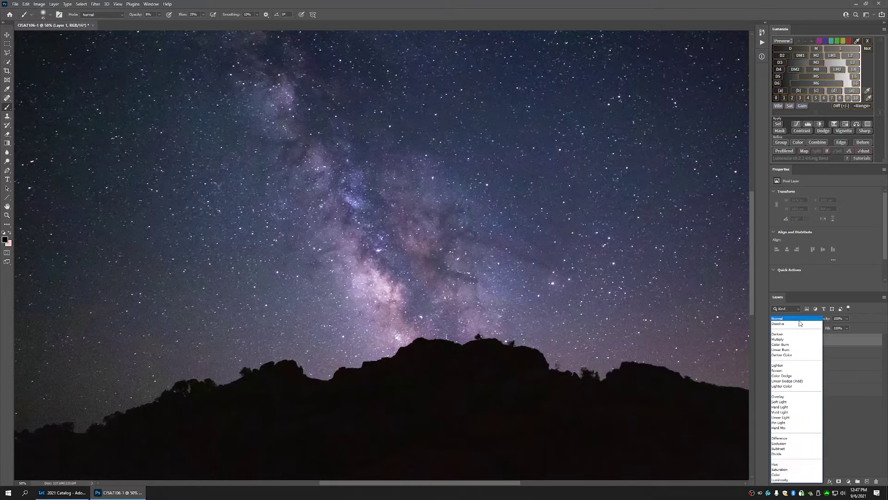
left_click(786, 397)
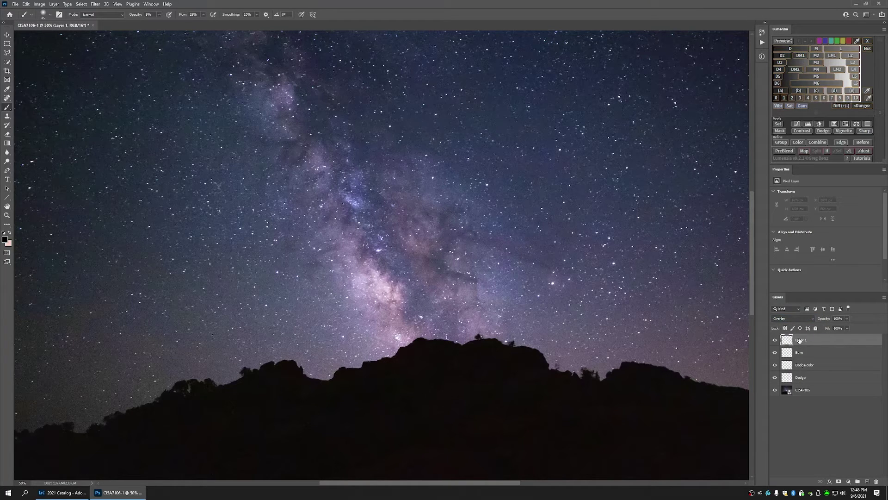
double_click(800, 339)
type("Overlay")
key("Return")
- Choose near-white as the foreground painting colour
left_click(5, 240)
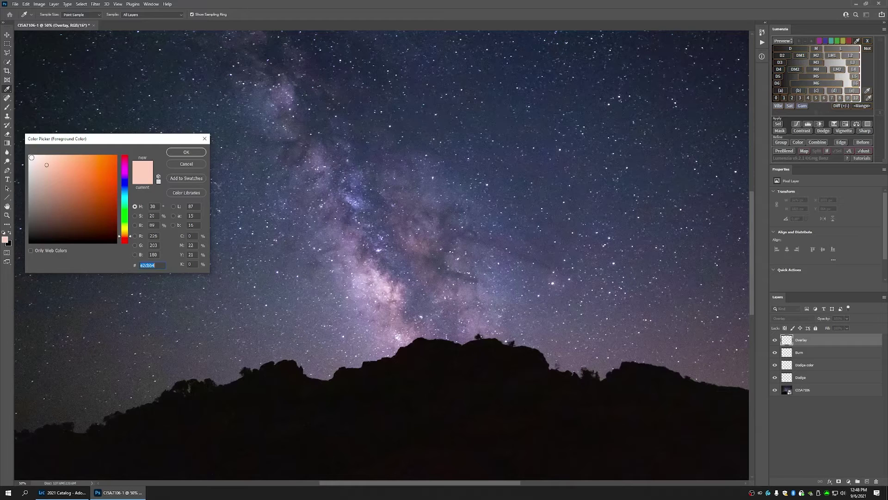
left_click(30, 156)
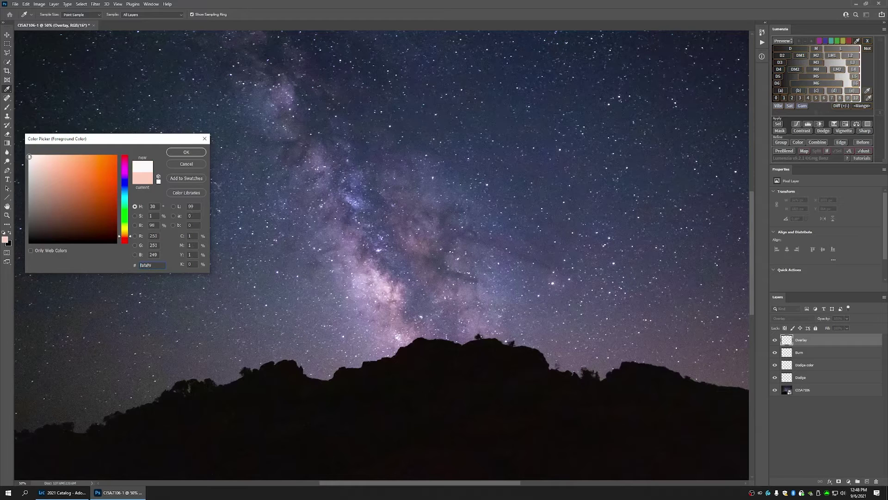
left_click(184, 152)
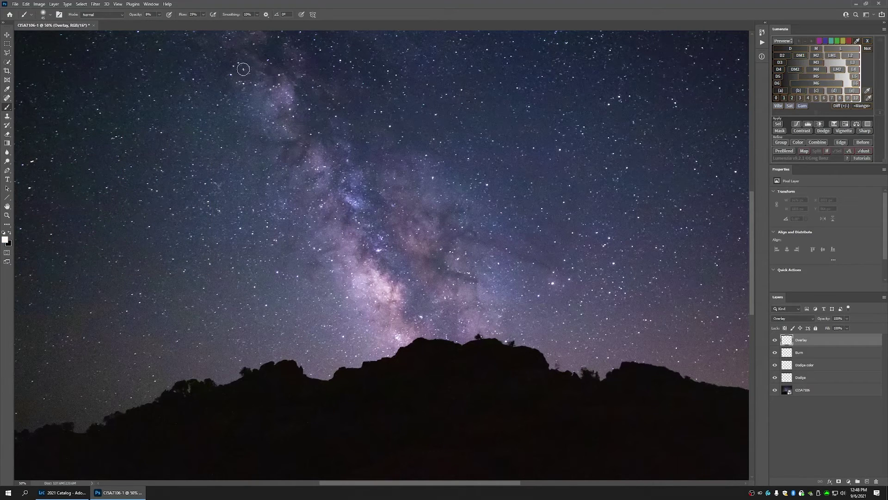
- Enlarge the brush to 90 and paint five near-white strokes down the Milky Way, then compare
key("bracketright")
key("bracketright")
key("bracketright")
key("bracketright")
key("bracketright")
left_click_drag(348, 254, 392, 333)
left_click_drag(265, 43, 433, 326)
mouse_move(287, 43)
left_mouse_down()
mouse_move(418, 234)
mouse_move(464, 329)
left_mouse_up()
left_click_drag(335, 44, 483, 329)
mouse_move(420, 165)
left_mouse_down()
mouse_move(499, 321)
mouse_move(517, 259)
mouse_move(587, 348)
left_mouse_up()
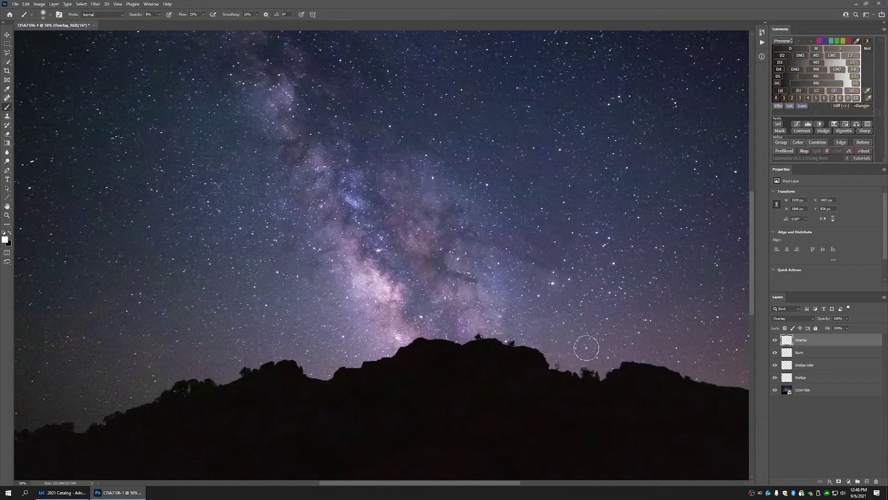
left_click(775, 340)
left_click(775, 341)
left_click(775, 341)
left_click(774, 341)
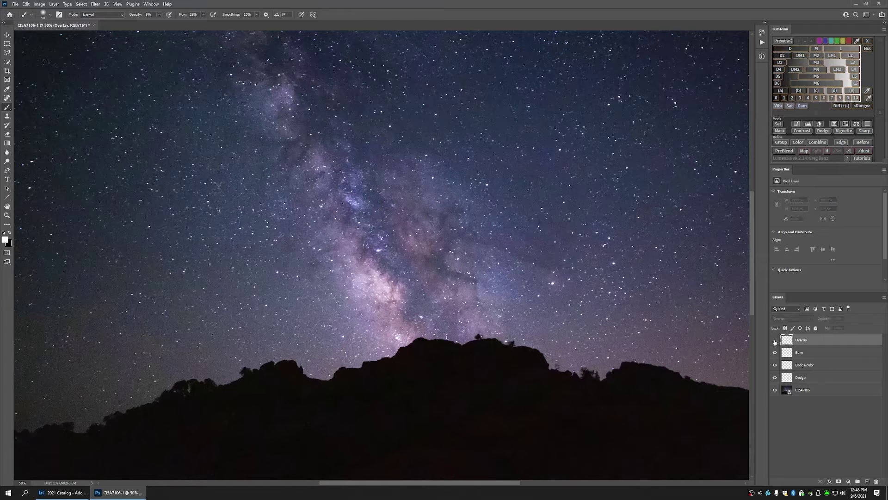
left_click(775, 341)
- At brush size 150, brighten the sky between the top and the core, then compare
key("bracketright")
key("bracketright")
key("bracketright")
left_click_drag(257, 40, 341, 195)
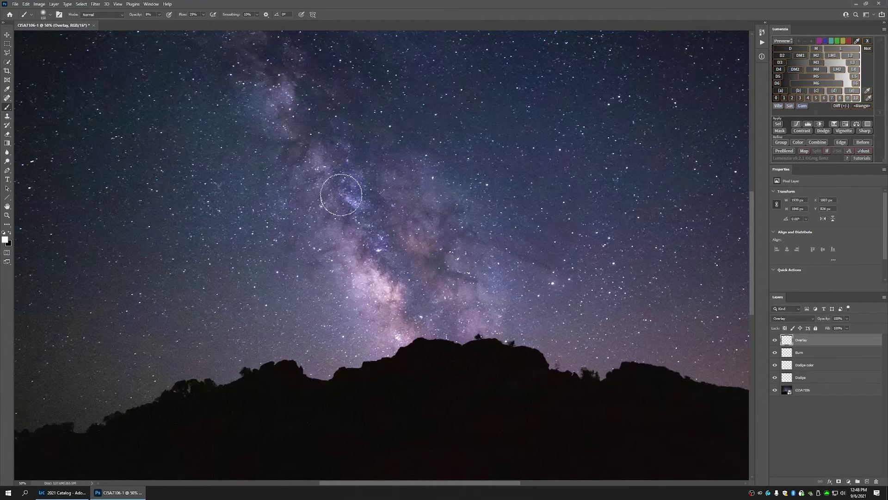
left_click_drag(298, 39, 445, 304)
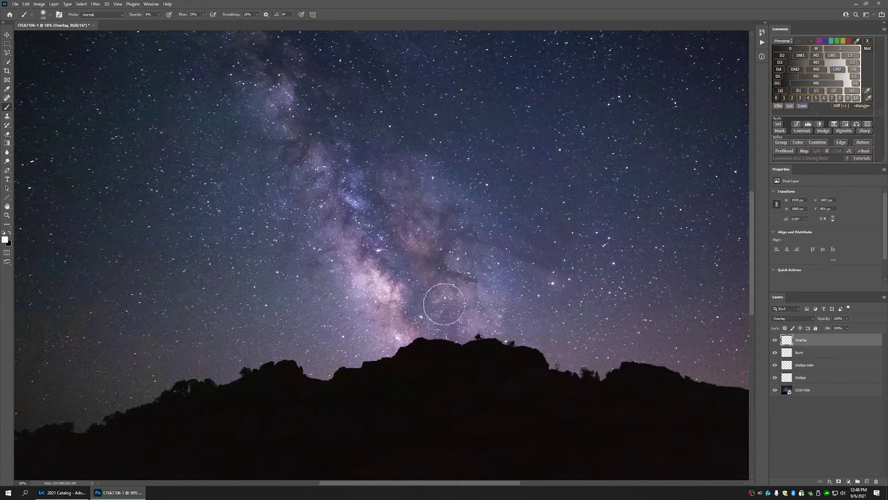
left_click(775, 341)
left_click(776, 341)
- Fit the night-sky photo on screen, then zoom out to 25%
left_click(7, 215)
right_click(357, 208)
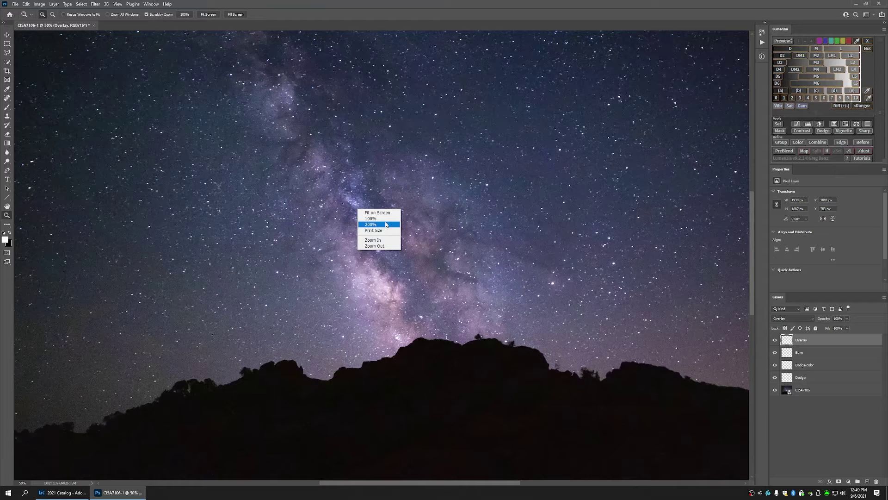
left_click(394, 212)
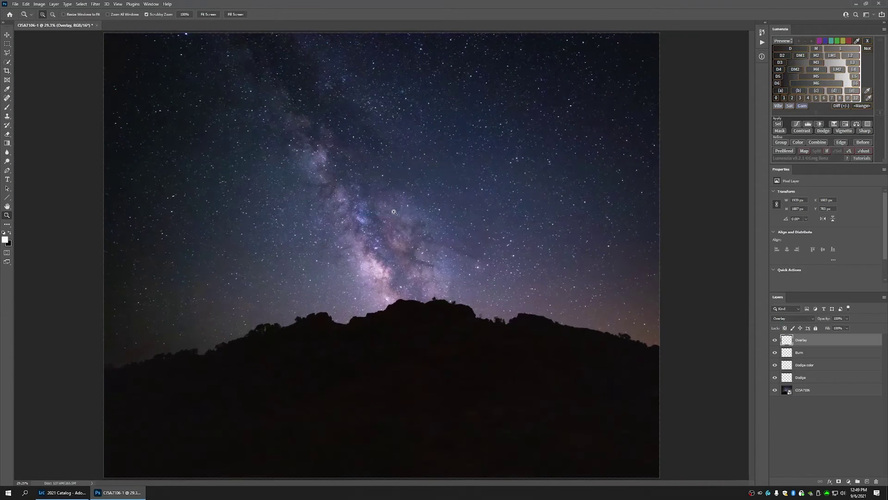
right_click(393, 212)
left_click(429, 250)
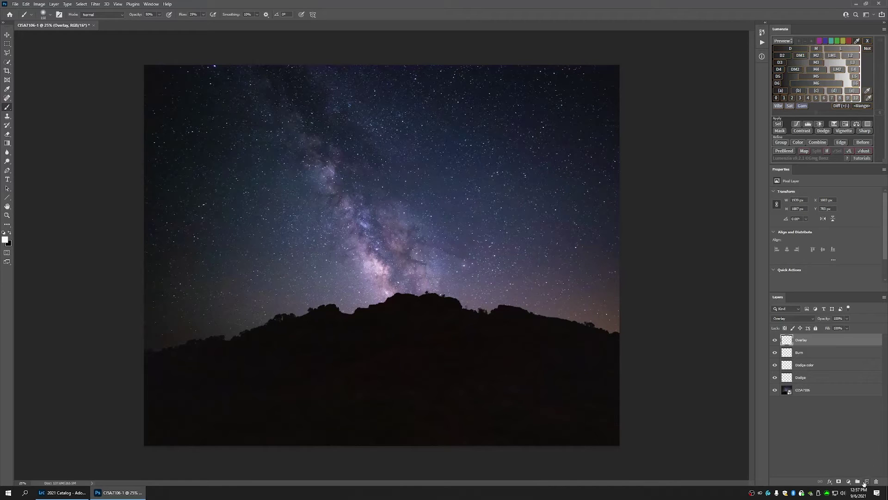
- Add a Hue/Saturation layer with Reds saturation at -34 and invert its mask to black
left_click(849, 482)
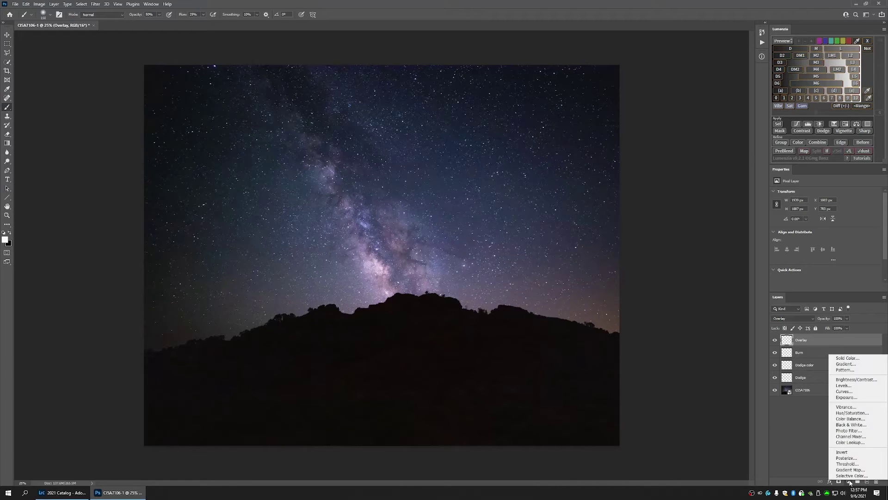
left_click(845, 413)
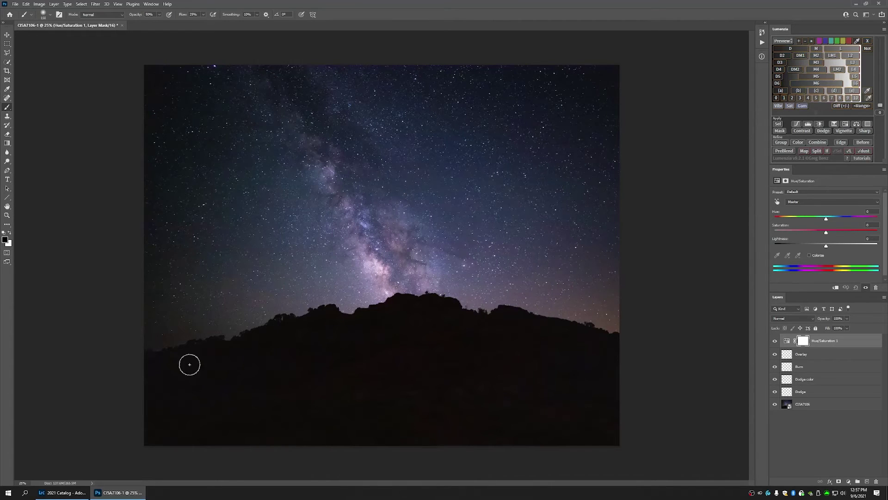
key("alt+4")
left_click(777, 202)
left_click_drag(409, 352, 395, 357)
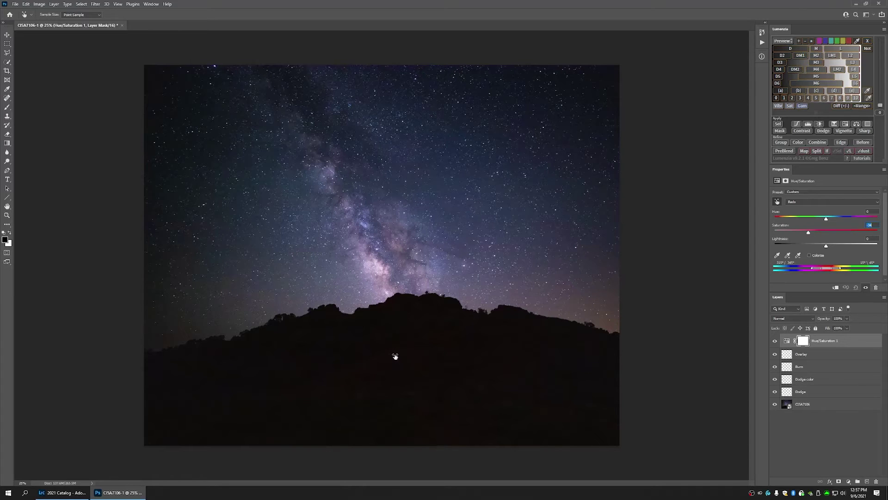
left_click_drag(395, 357, 395, 356)
key("ctrl+i")
left_click(7, 107)
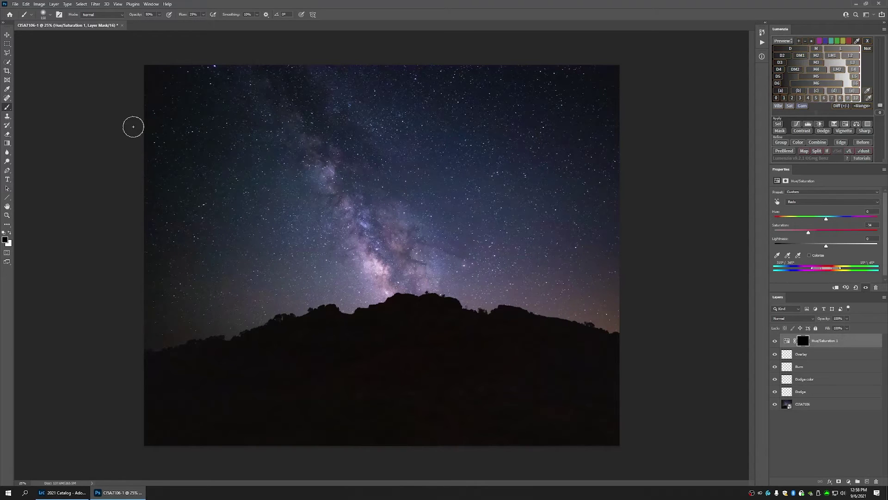
- Paint white with a 400 px brush on the Hue/Saturation 1 mask over the dark foreground hills
left_click(9, 232)
left_click_drag(353, 356, 345, 357)
key("bracketright")
key("bracketright")
key("bracketright")
key("bracketright")
key("bracketright")
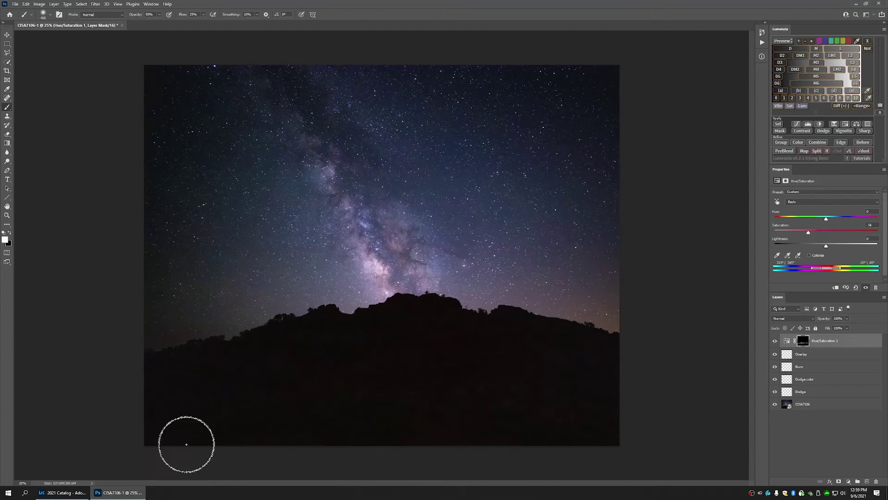
key("alt+2")
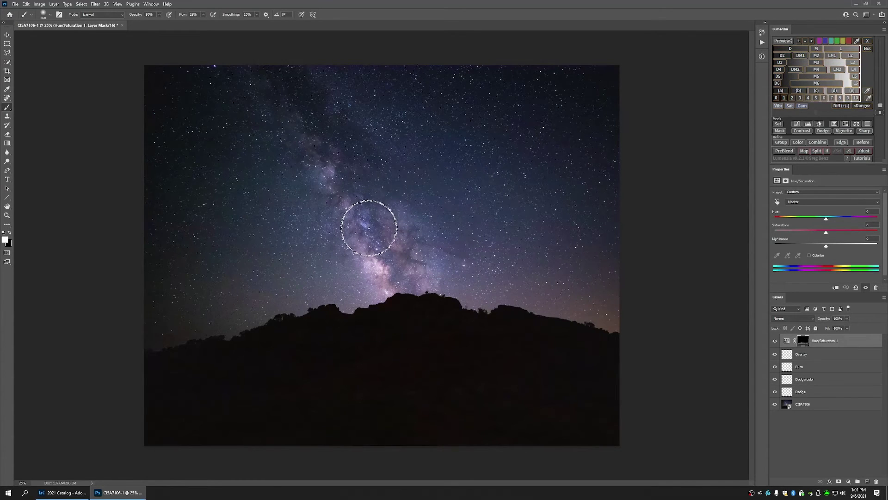
- Add a second Hue/Saturation layer and raise Blues saturation to +7 by sampling the Milky Way
left_click(849, 482)
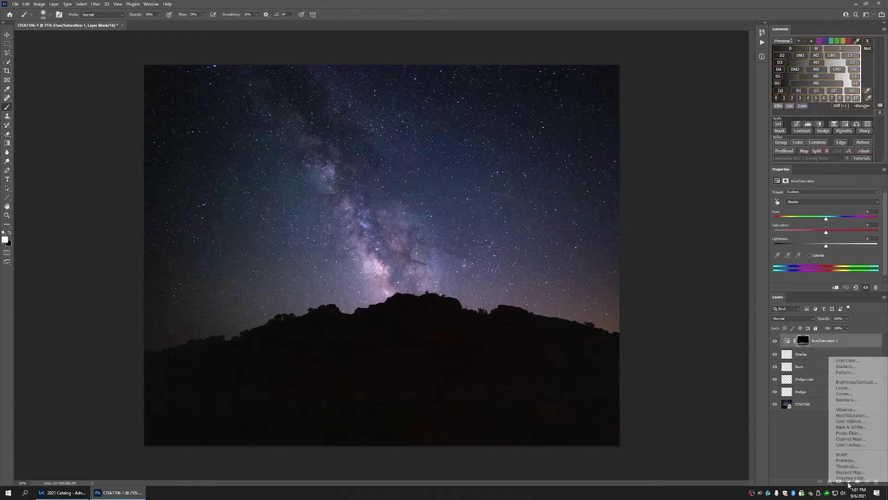
left_click(851, 415)
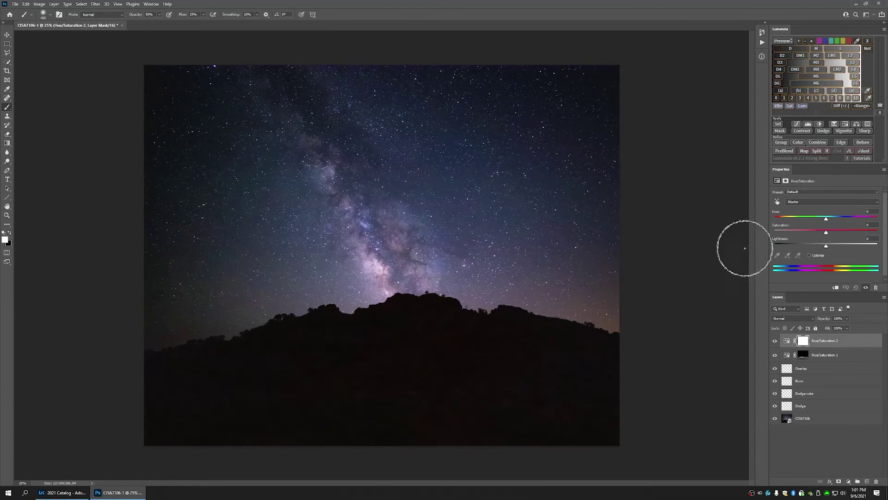
left_click(777, 202)
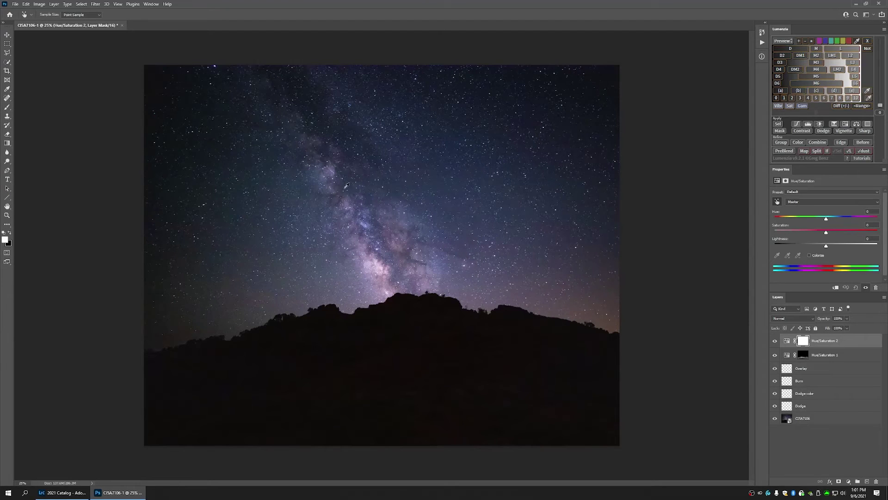
left_click(364, 230)
left_click_drag(365, 230, 366, 230)
left_click_drag(367, 230, 365, 226)
left_click(7, 109)
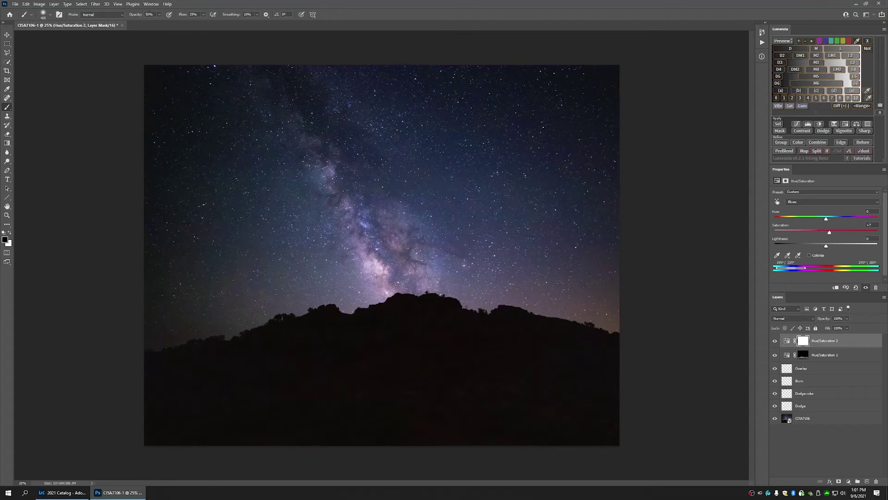
- Set the brush opacity to 20% for painting the Hue/Saturation 2 mask
key("2")
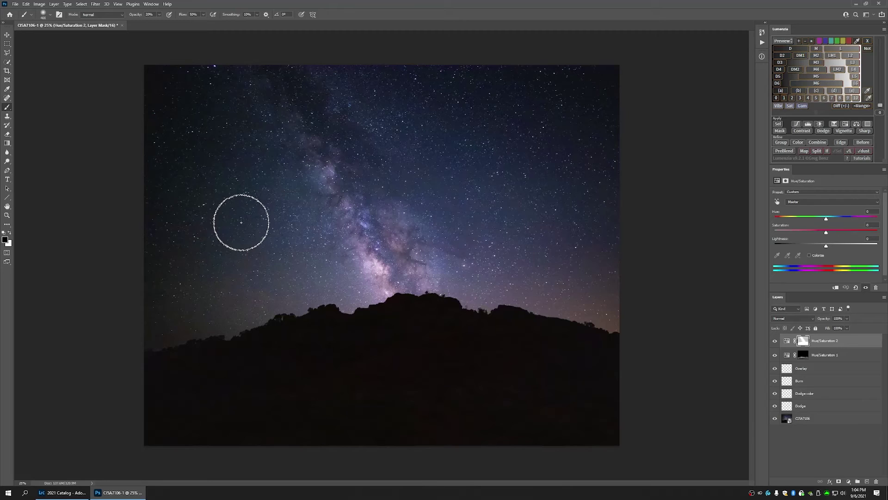
- Create a new layer named 'Sky color' with Color blend mode
left_click(867, 482)
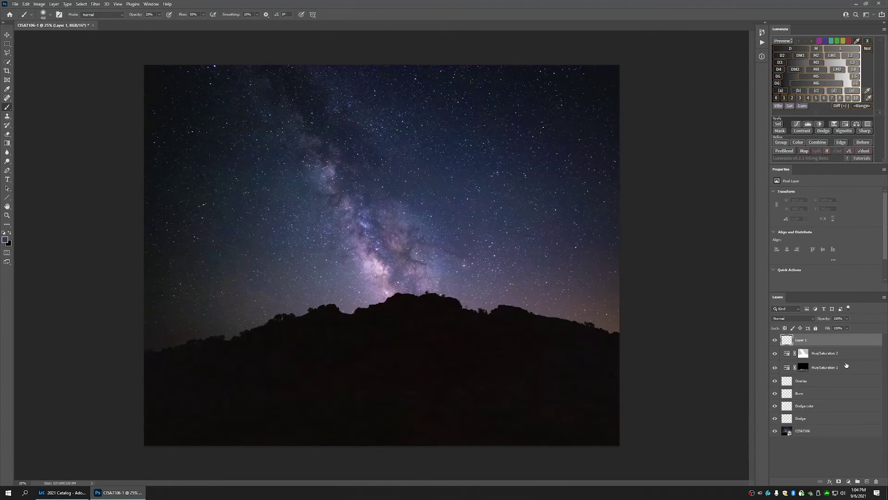
double_click(802, 339)
type("Sky color")
key("Return")
left_click(794, 318)
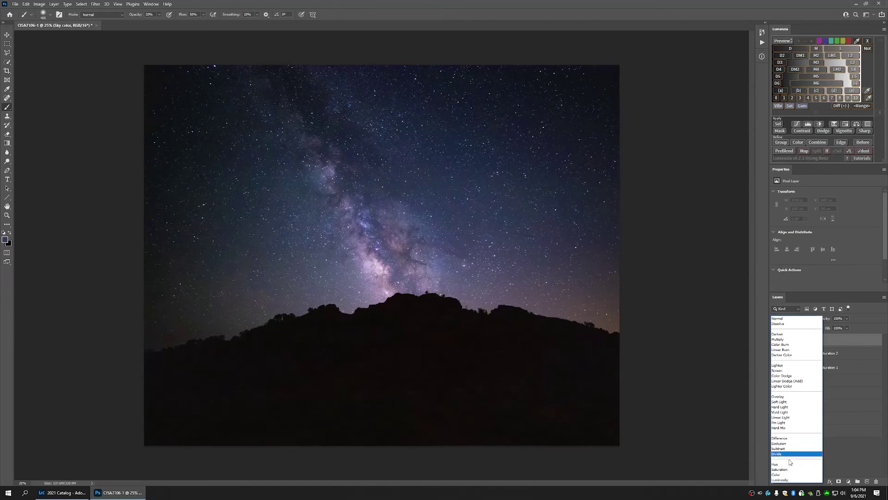
left_click(786, 475)
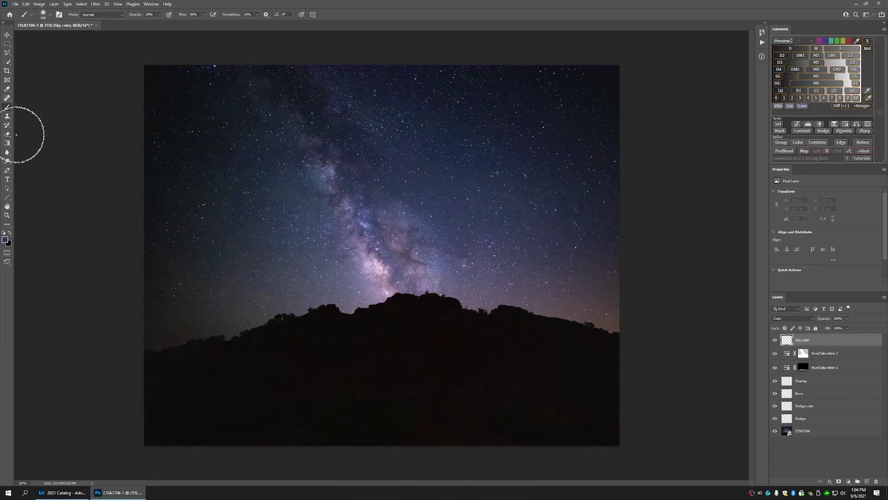
- Sample the sky colour and set a slightly lighter dark blue as the paint colour
left_click(8, 90)
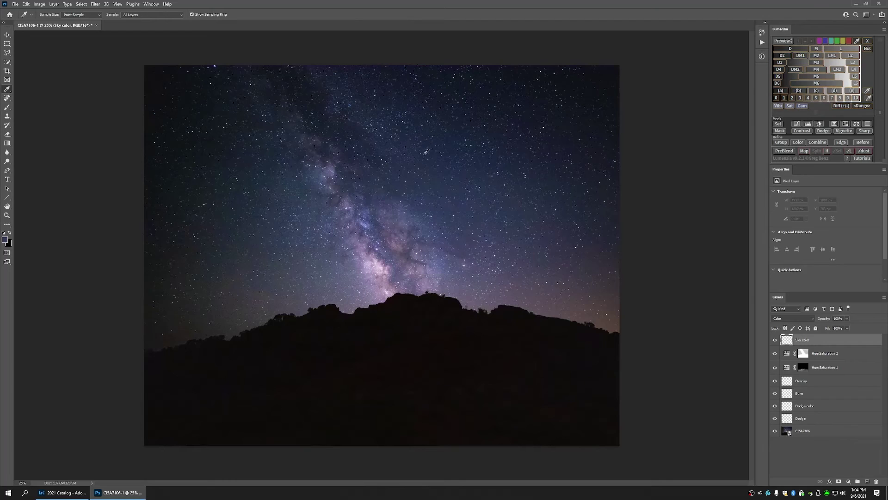
left_click(454, 142)
left_click(438, 158)
left_click(8, 241)
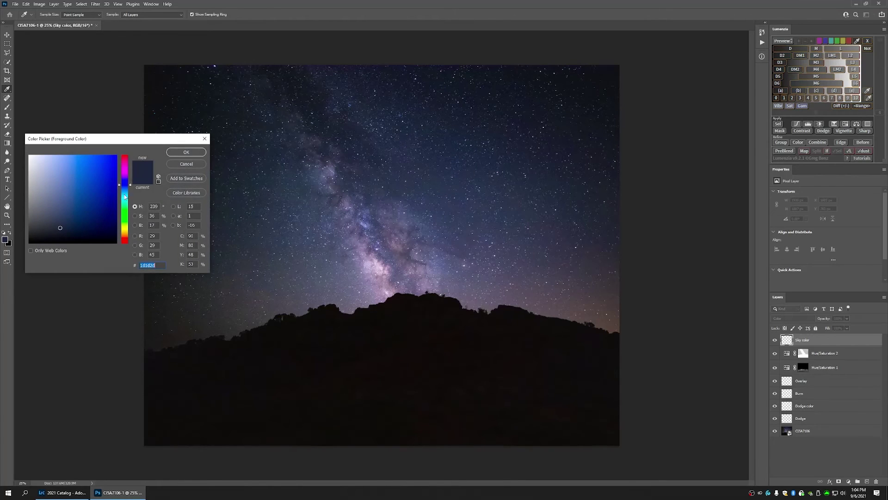
left_click(62, 210)
left_click(186, 152)
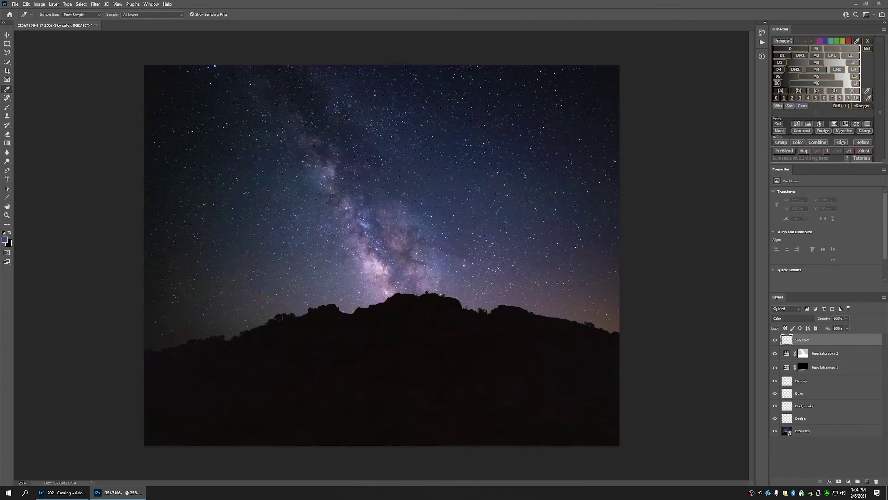
left_click(7, 107)
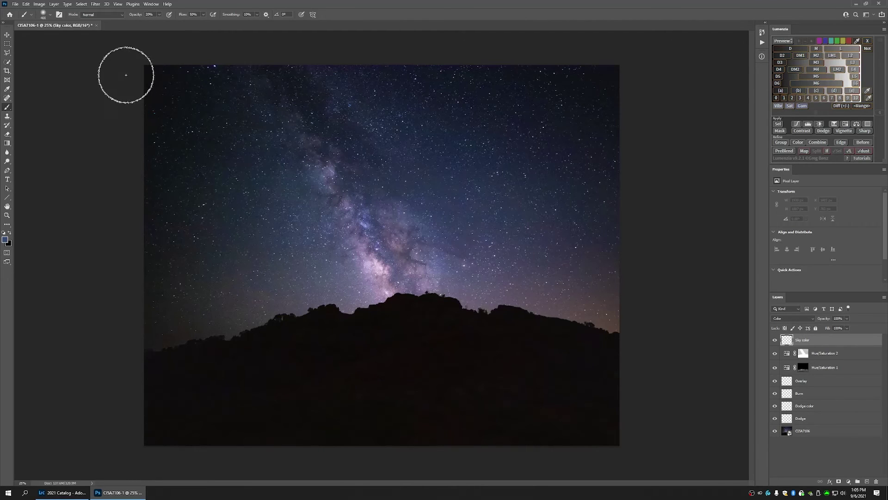
- Paint blue with a 250 px brush over the lower-left and right sky on the Sky color layer
key("bracketleft")
key("bracketleft")
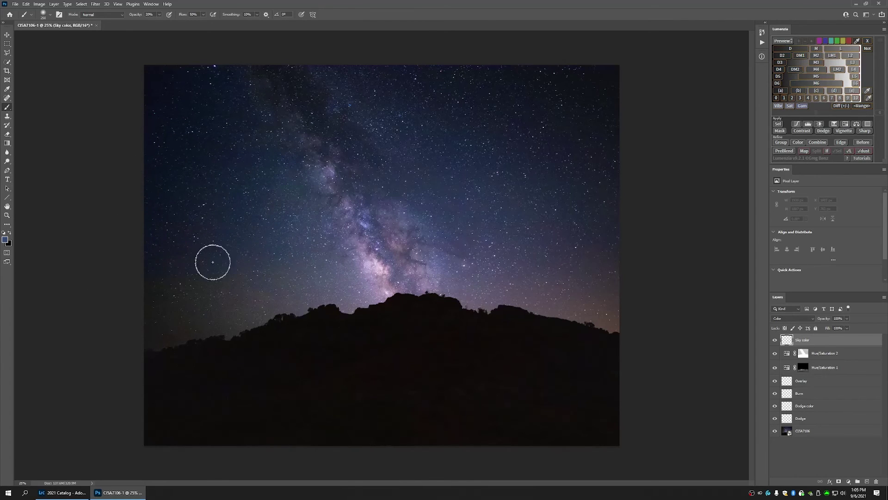
mouse_move(249, 308)
left_mouse_down()
mouse_move(292, 303)
mouse_move(335, 283)
left_mouse_up()
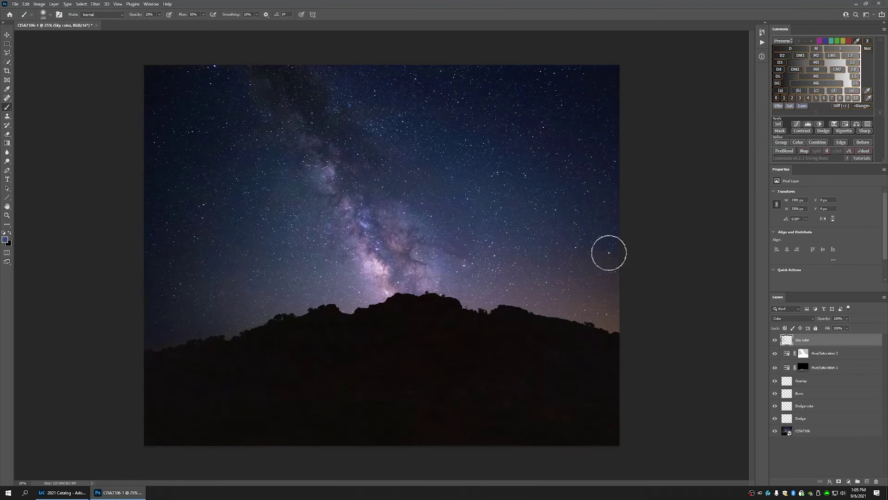
mouse_move(523, 303)
left_mouse_down()
mouse_move(660, 251)
mouse_move(561, 217)
left_mouse_up()
- Stamp all visible layers into a new Layer 1 and preview Gaussian Blur at 20-pixel radius
key("ctrl+alt+shift+e")
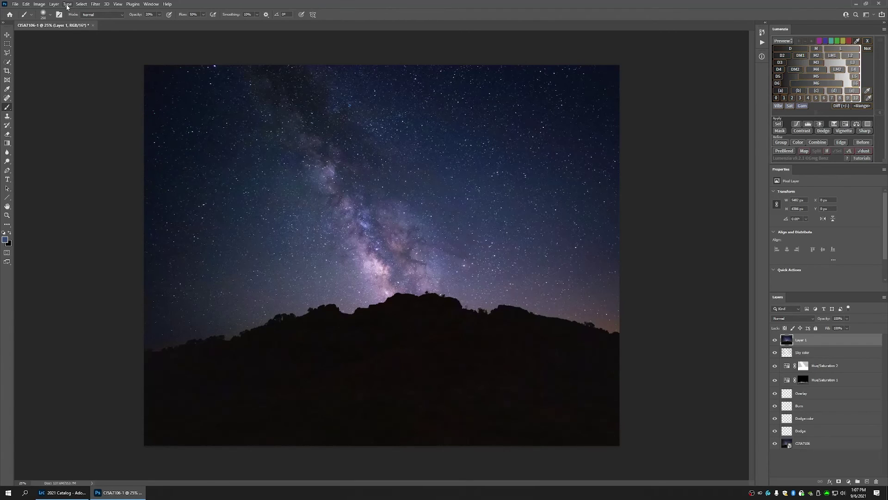
left_click(96, 4)
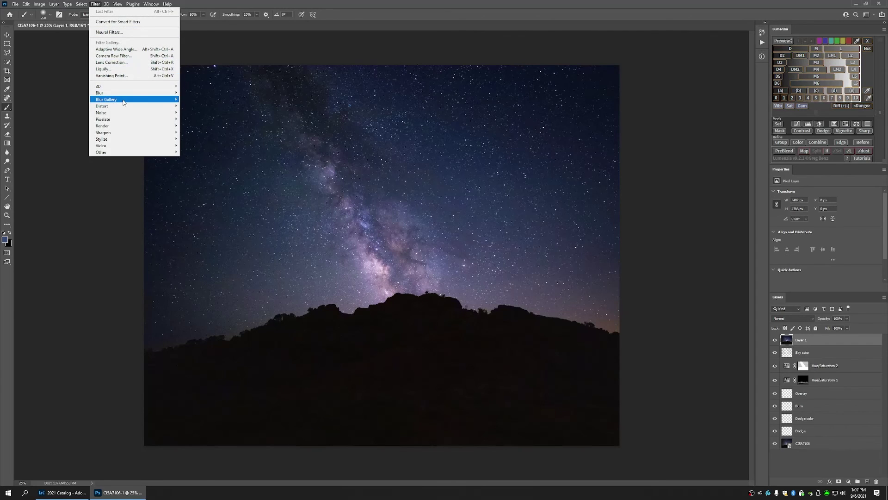
mouse_move(134, 95)
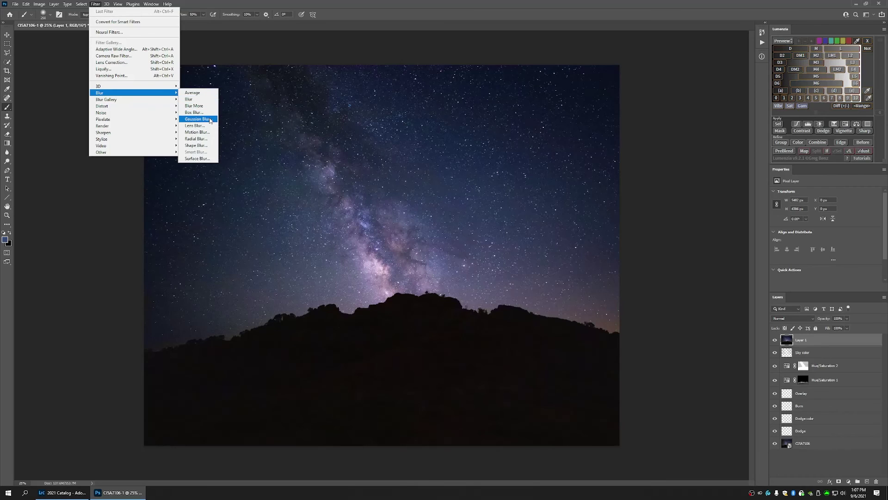
left_click(208, 119)
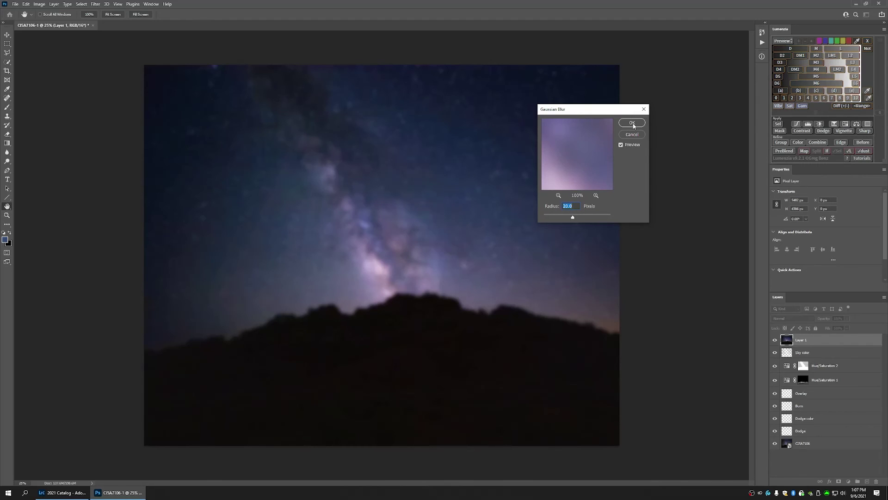
- Apply the 20-pixel blur, then set Brightness 8 and Contrast 100 on the stamped layer
left_click(632, 123)
key("b")
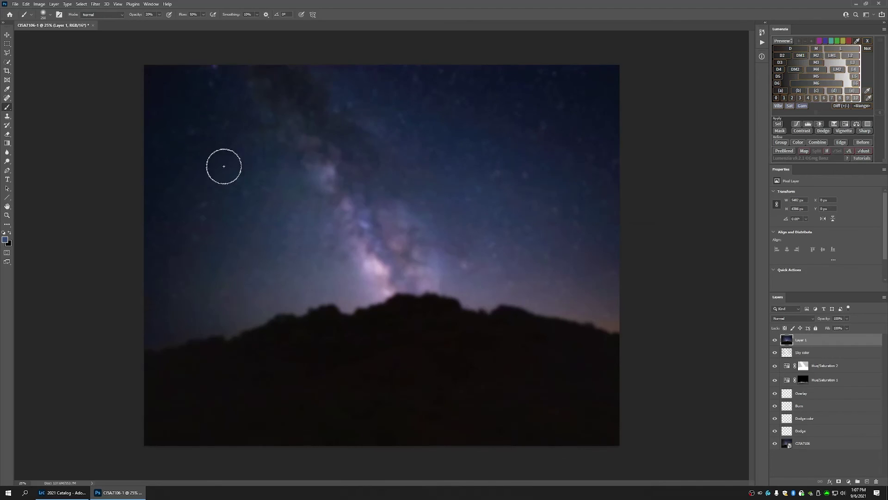
left_click(39, 4)
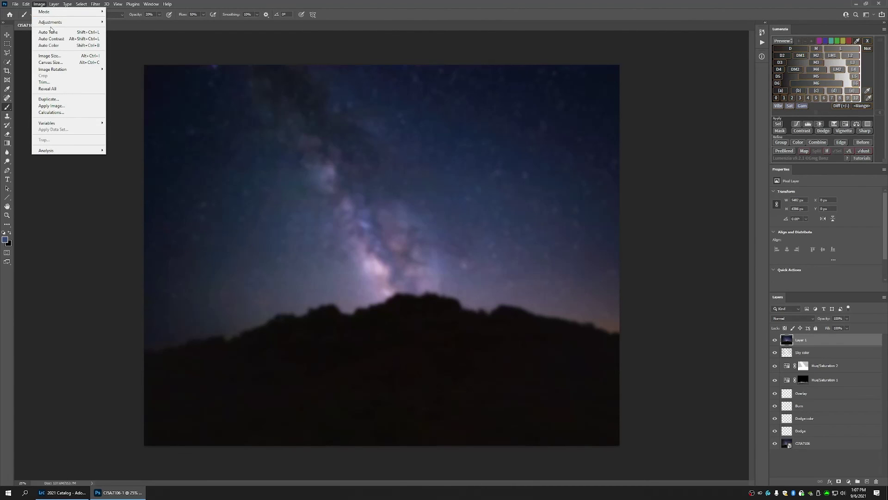
mouse_move(75, 23)
left_click(140, 25)
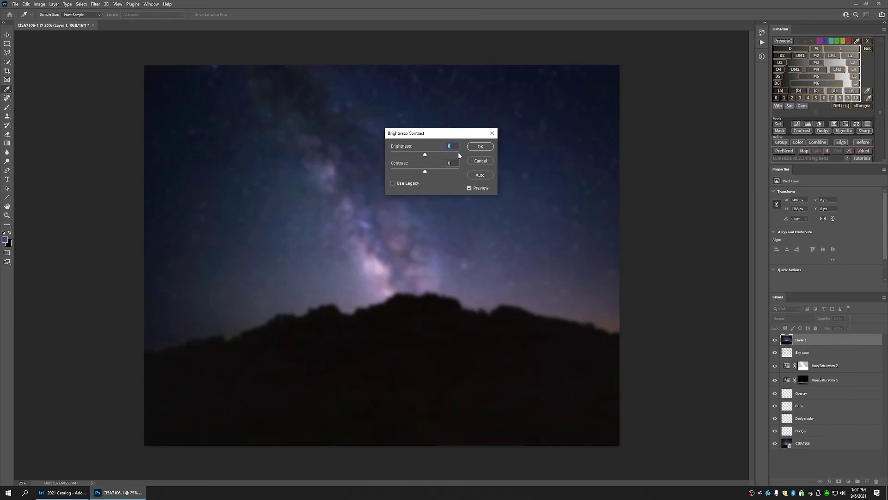
type("8")
type("100")
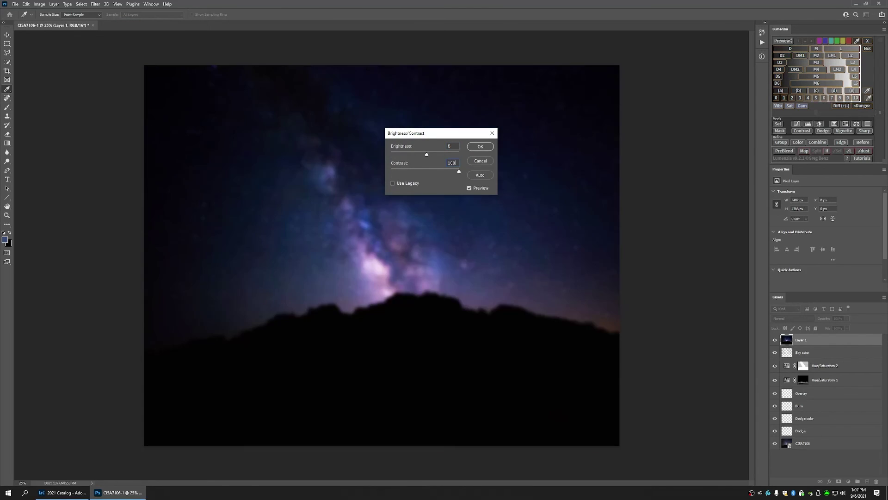
key("Return")
key("b")
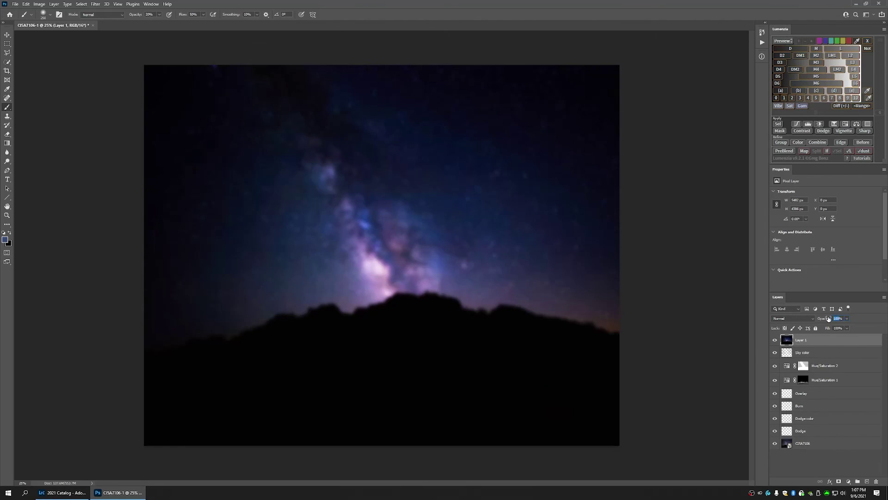
- Lower the glow layer's opacity to about 8% and toggle its visibility to compare
type("0")
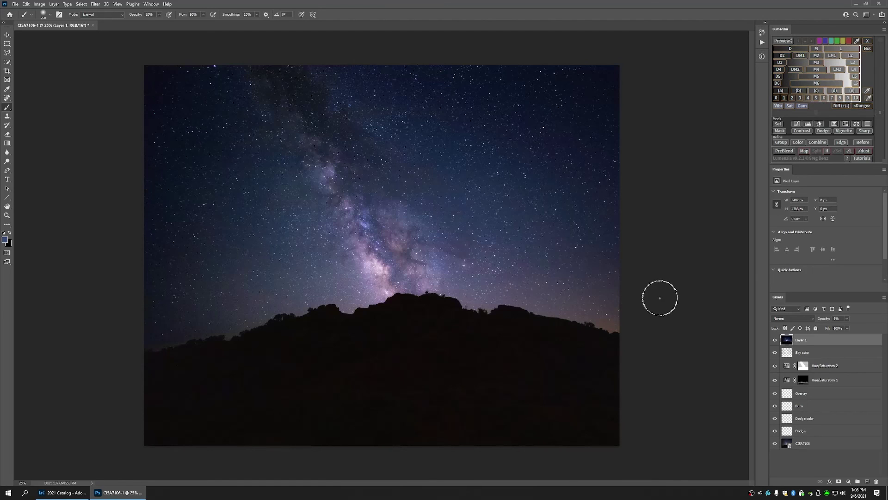
left_click(775, 341)
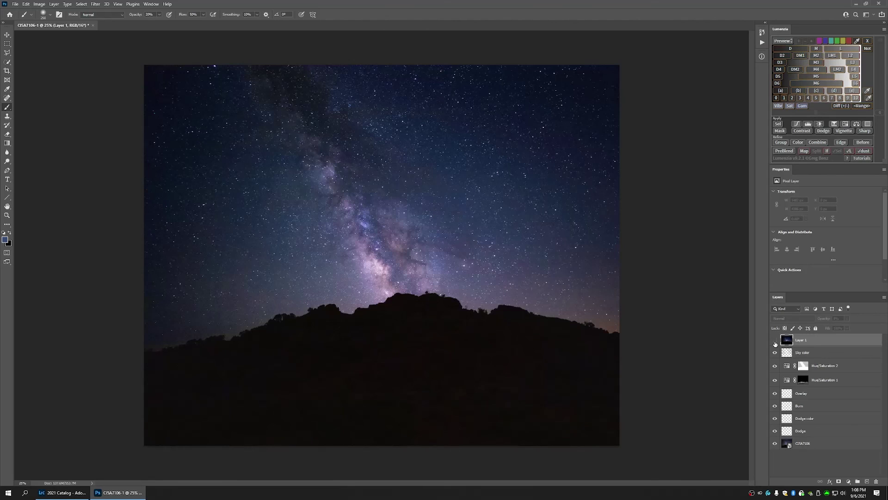
left_click(775, 341)
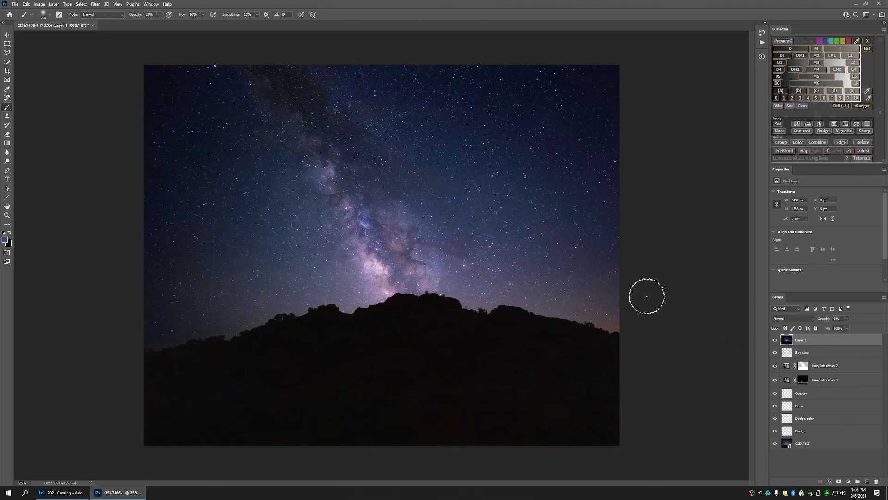
- Save the edited Milky Way image via Save As as CISA7106-Edit.tif
left_click(15, 5)
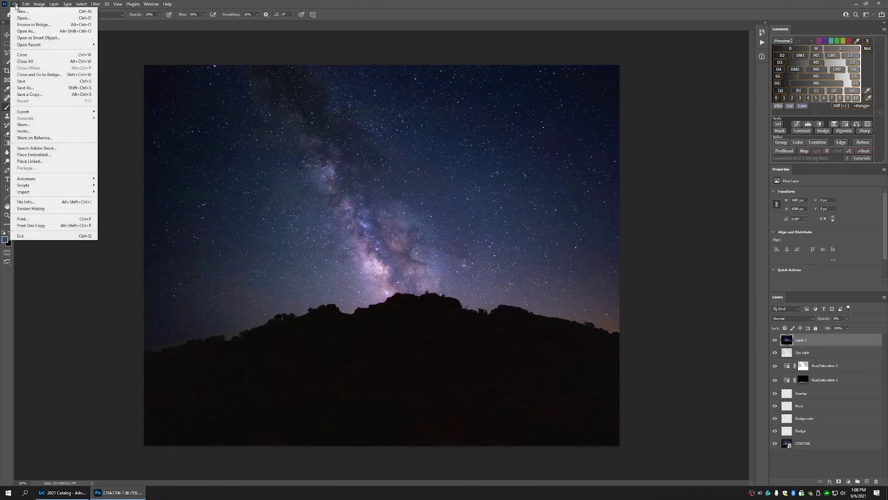
left_click(41, 88)
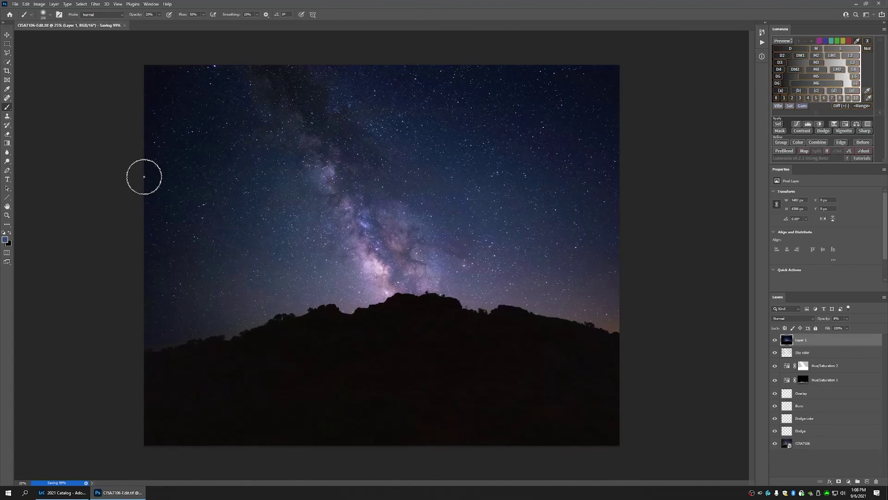